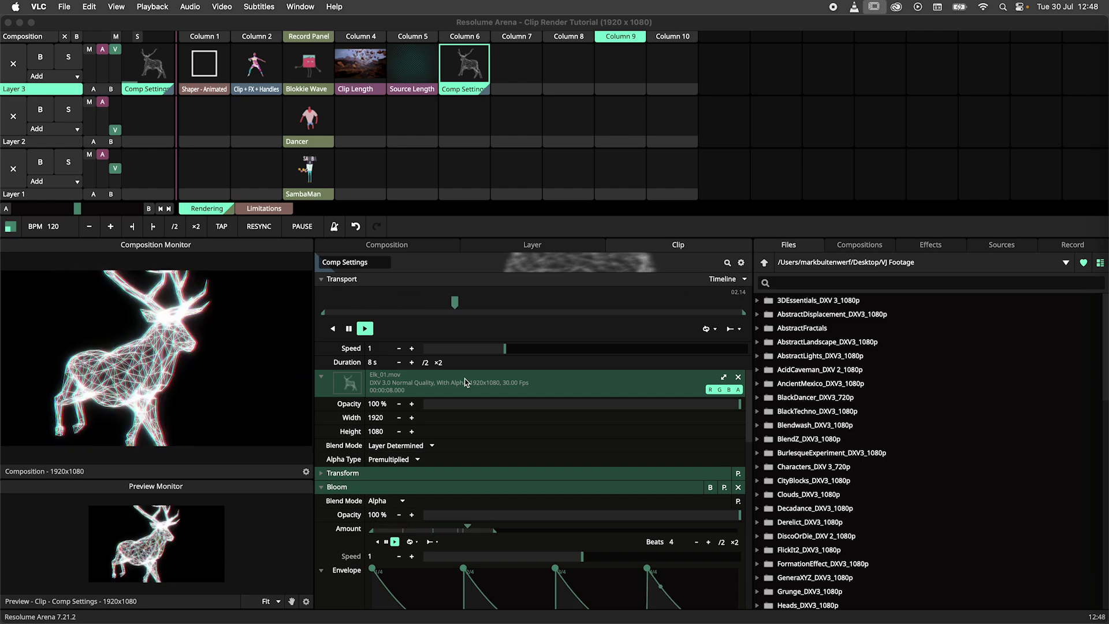
Step: Play the Shaper - Animated clip in Column 1 so its rectangle shows in the output
{"action": "left_click", "coordinate": [216, 75]}
Step: Render Shaper - Animated to Shaper - Animated.mov (DXV 3 Normal Quality) and drop it into Column 7
{"action": "right_click", "coordinate": [217, 91]}
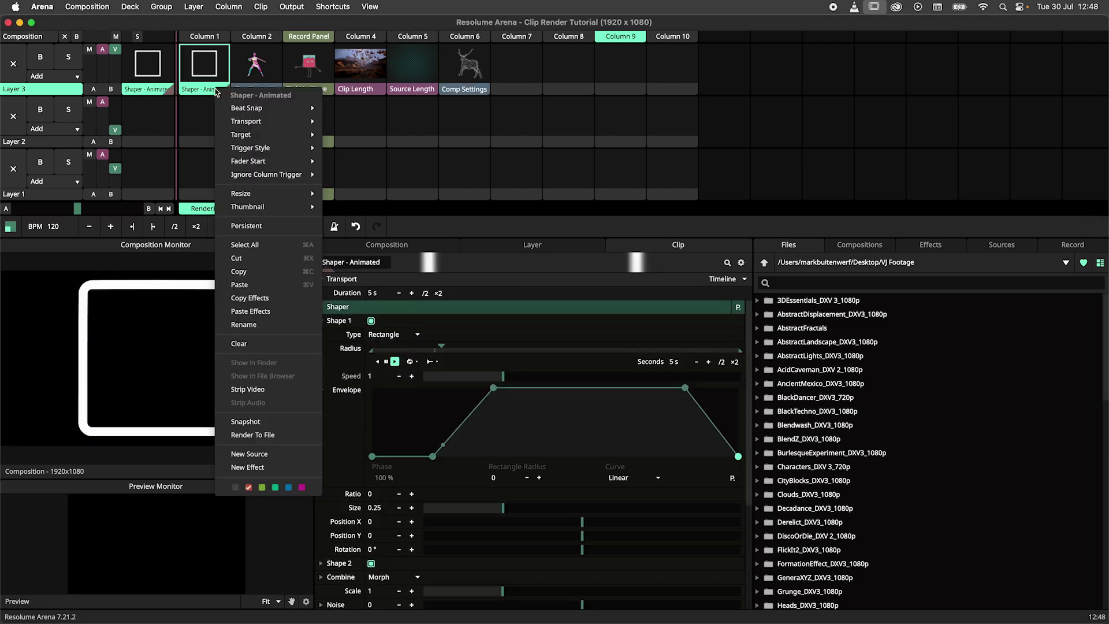
{"action": "left_click", "coordinate": [264, 436]}
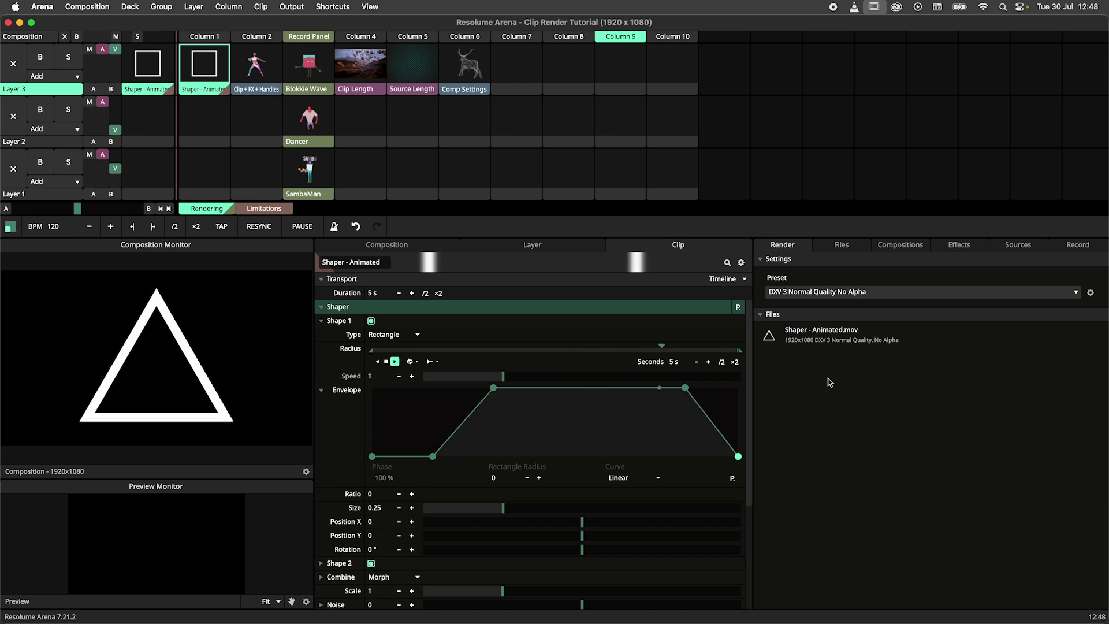
{"action": "left_click_drag", "start_coordinate": [835, 342], "coordinate": [522, 74]}
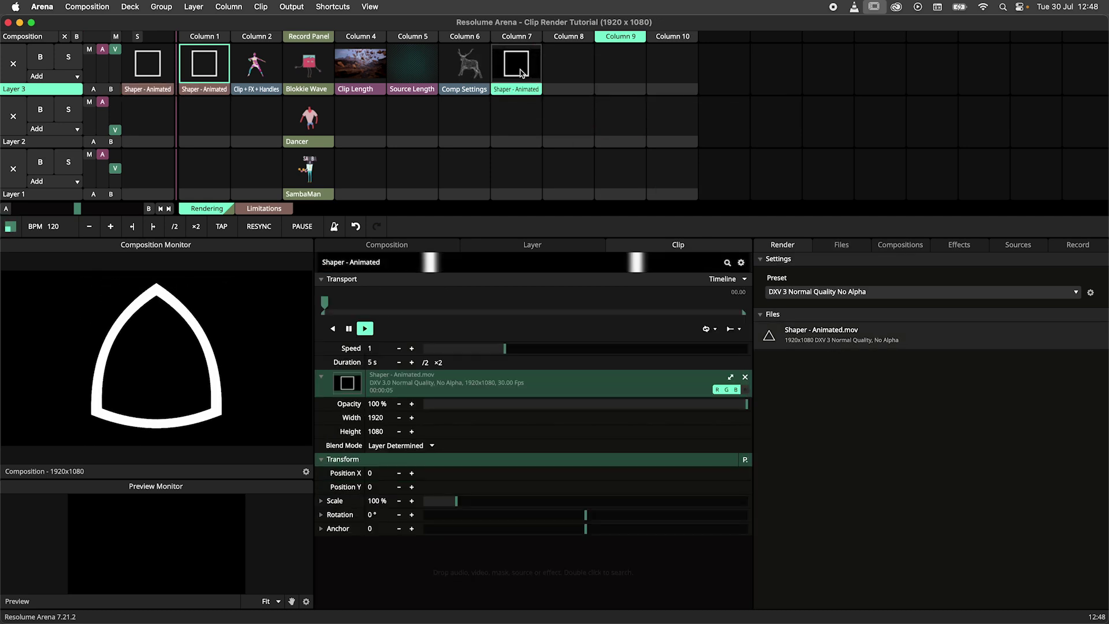
Step: Play the rendered Shaper - Animated.mov in Column 7 and check the Clip Rendering preferences
{"action": "left_click", "coordinate": [521, 74]}
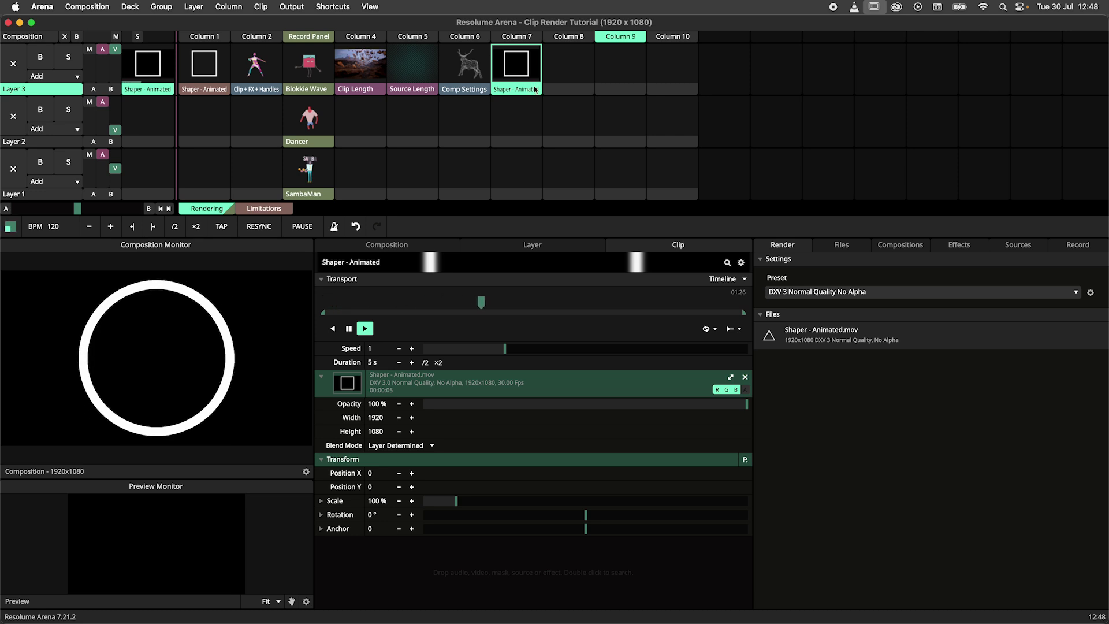
{"action": "left_click", "coordinate": [1090, 293]}
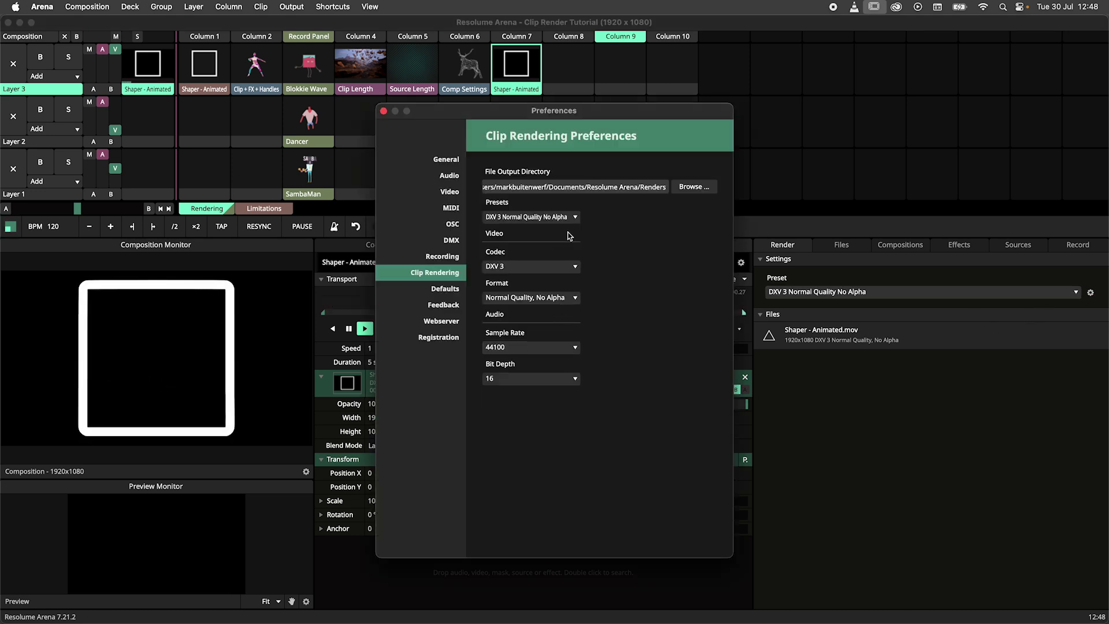
{"action": "left_click", "coordinate": [384, 111]}
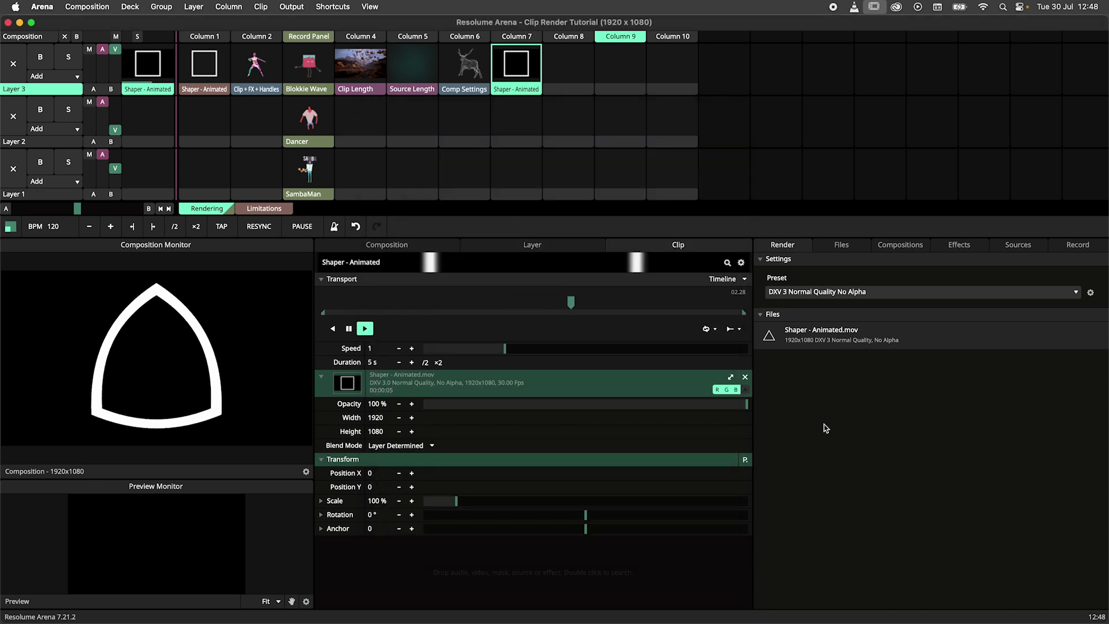
Step: Render the Column 1 Shaper and Column 2 Clip + FX + Handles clips together, then play Clip + FX + Handles
{"action": "left_click", "coordinate": [215, 94]}
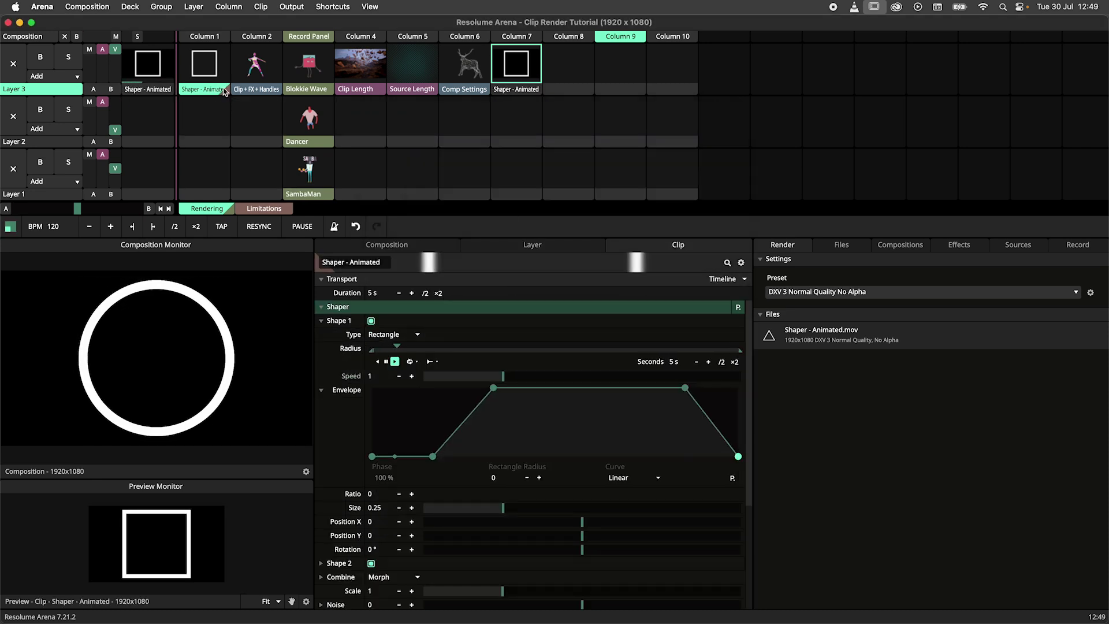
{"action": "left_click", "coordinate": [255, 76]}
{"action": "left_click", "coordinate": [205, 69], "text": "shift"}
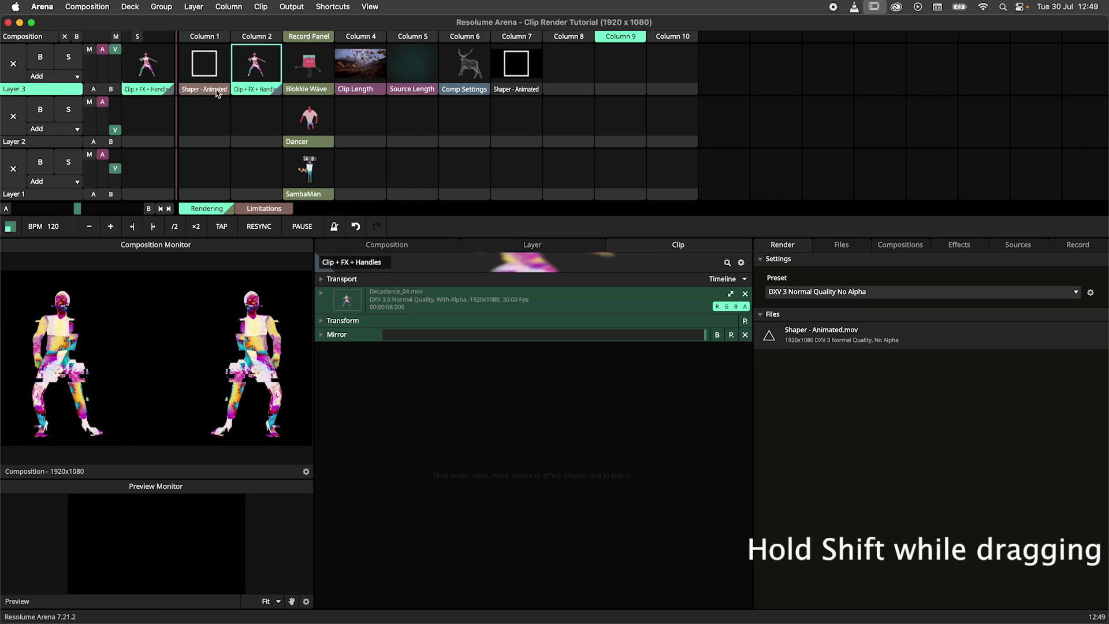
{"action": "left_click_drag", "start_coordinate": [204, 69], "coordinate": [914, 447]}
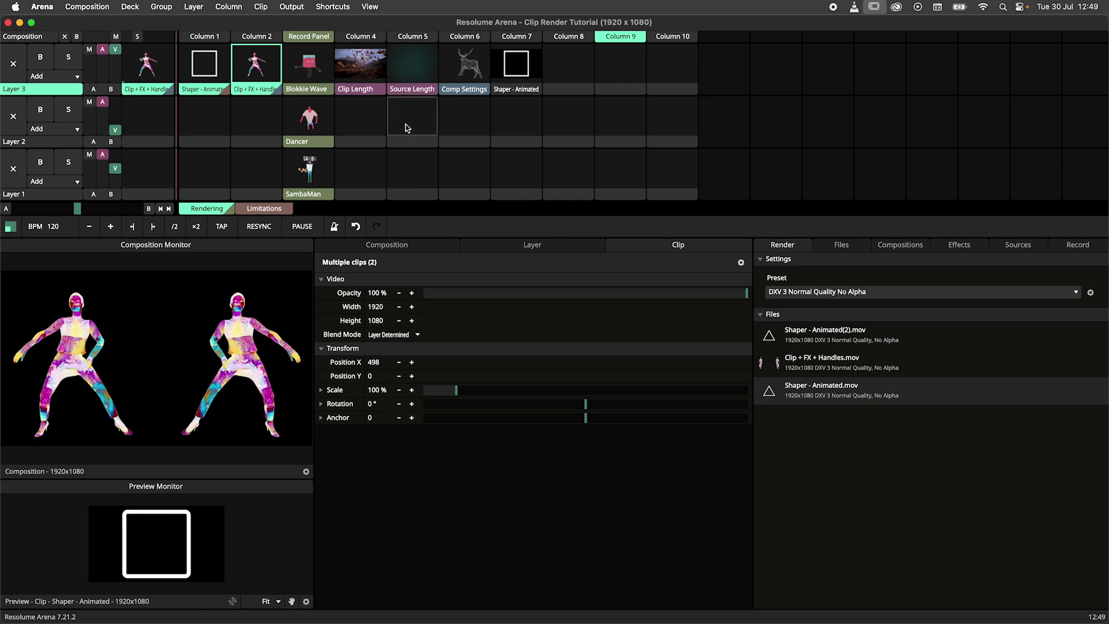
{"action": "left_click", "coordinate": [257, 76]}
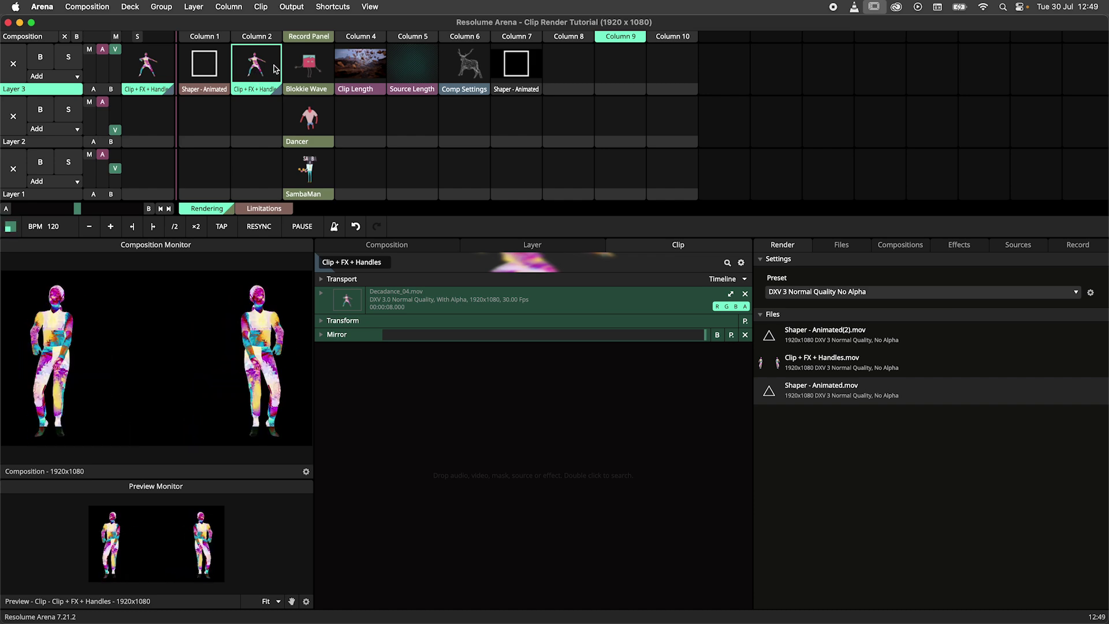
Step: Play the Record Panel column, view the Record settings, then launch the Column 4 Clip Length clip
{"action": "left_click", "coordinate": [307, 37]}
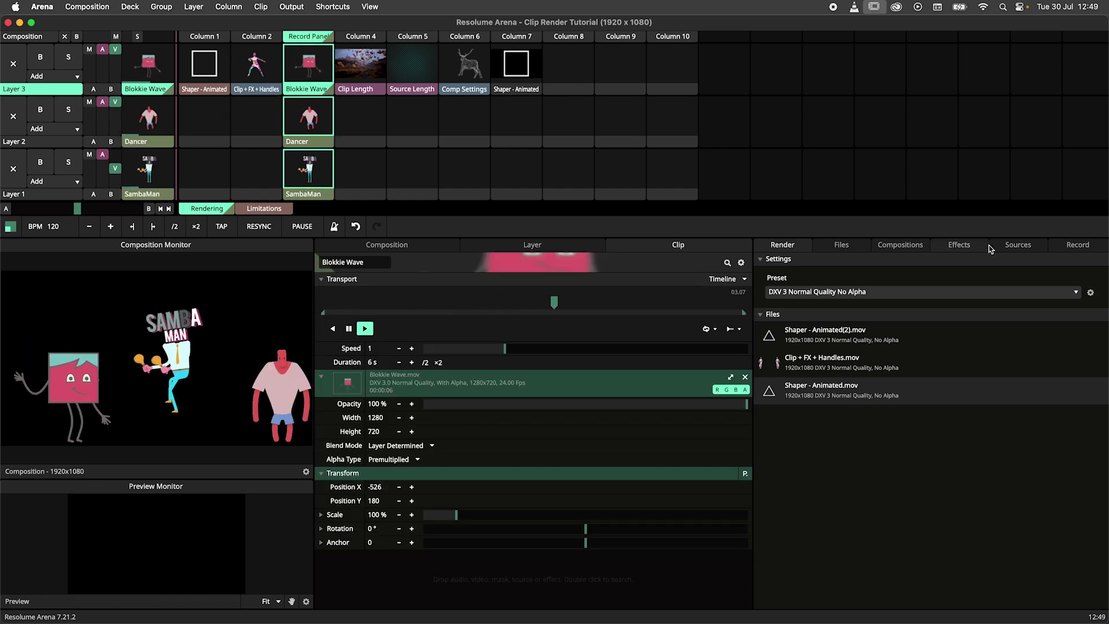
{"action": "left_click", "coordinate": [1074, 246]}
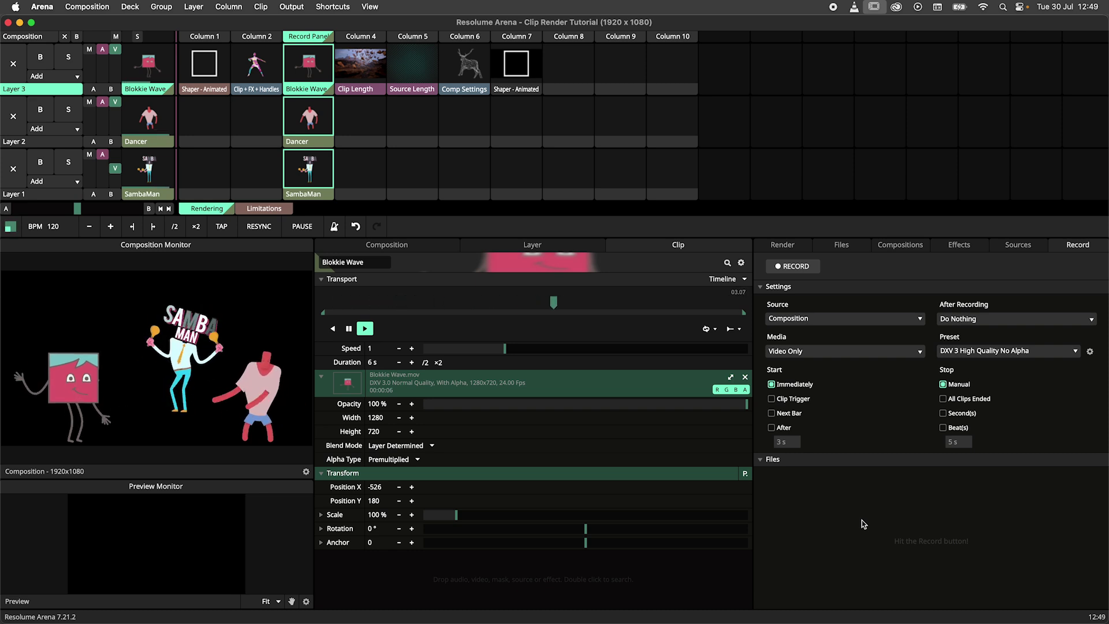
{"action": "left_click", "coordinate": [356, 36]}
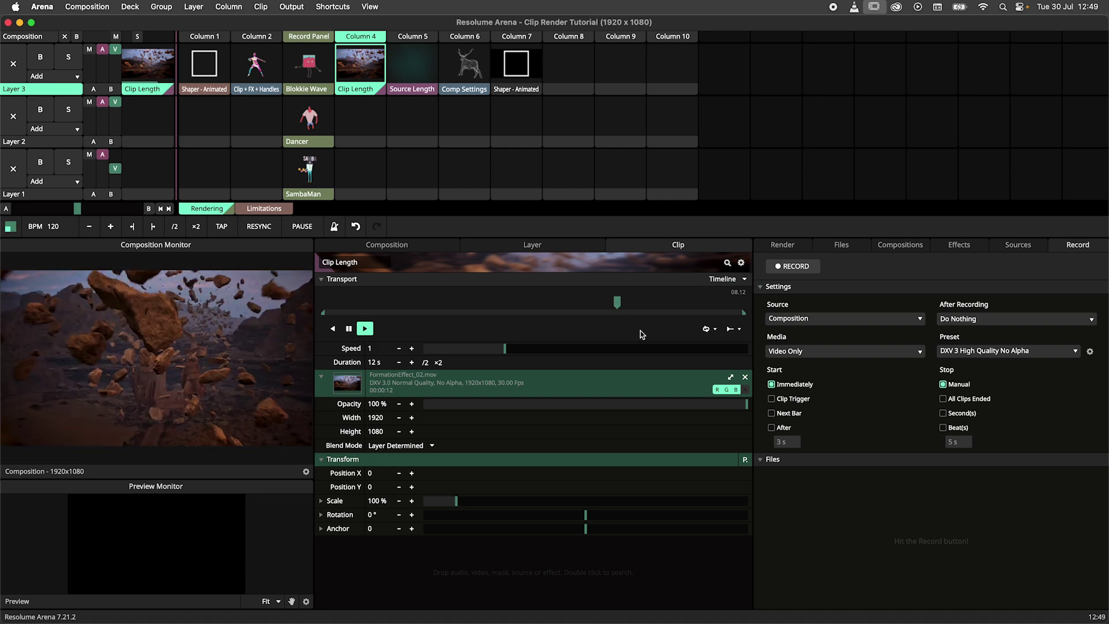
Step: Trim Clip Length to a half-second section ending near 9.4 s and render it to file
{"action": "left_click_drag", "start_coordinate": [743, 313], "coordinate": [555, 312]}
{"action": "left_click_drag", "start_coordinate": [325, 312], "coordinate": [537, 326]}
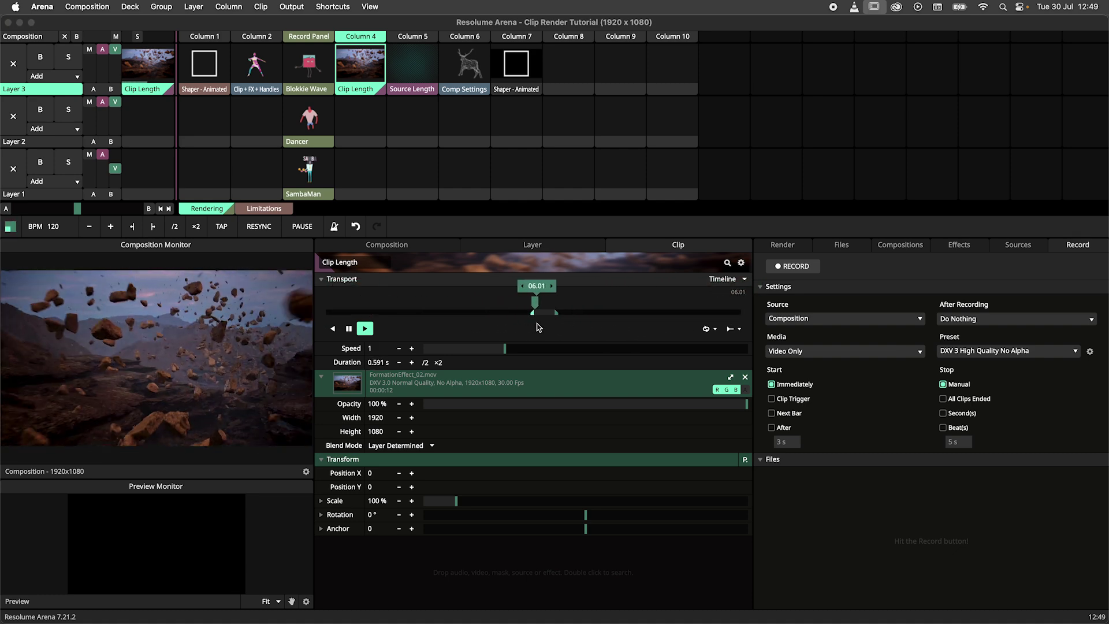
{"action": "right_click", "coordinate": [371, 104]}
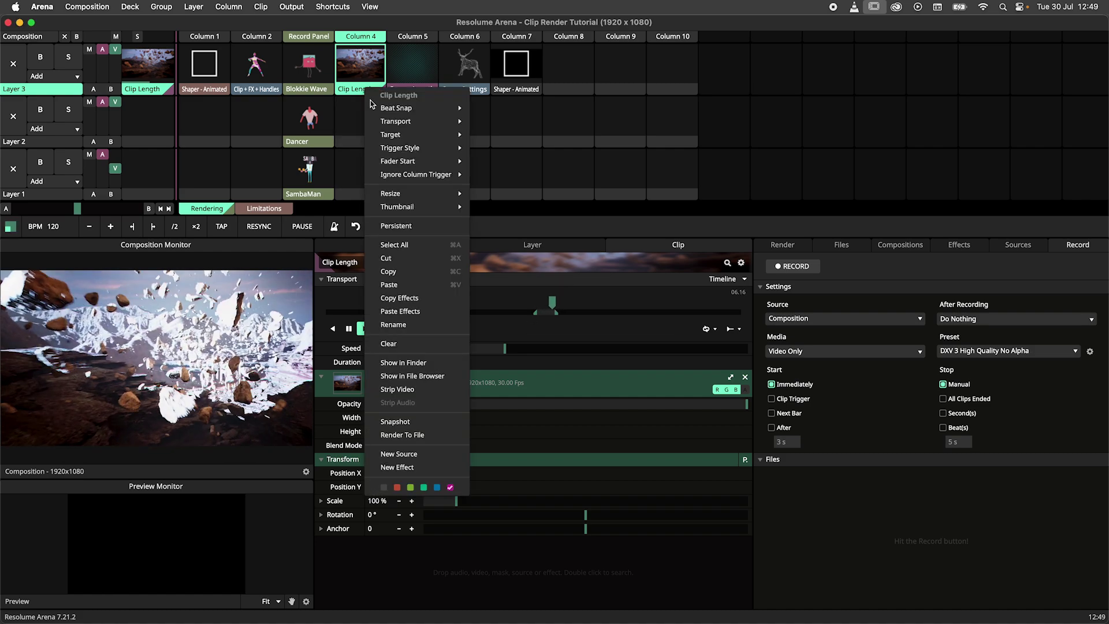
{"action": "left_click", "coordinate": [403, 435]}
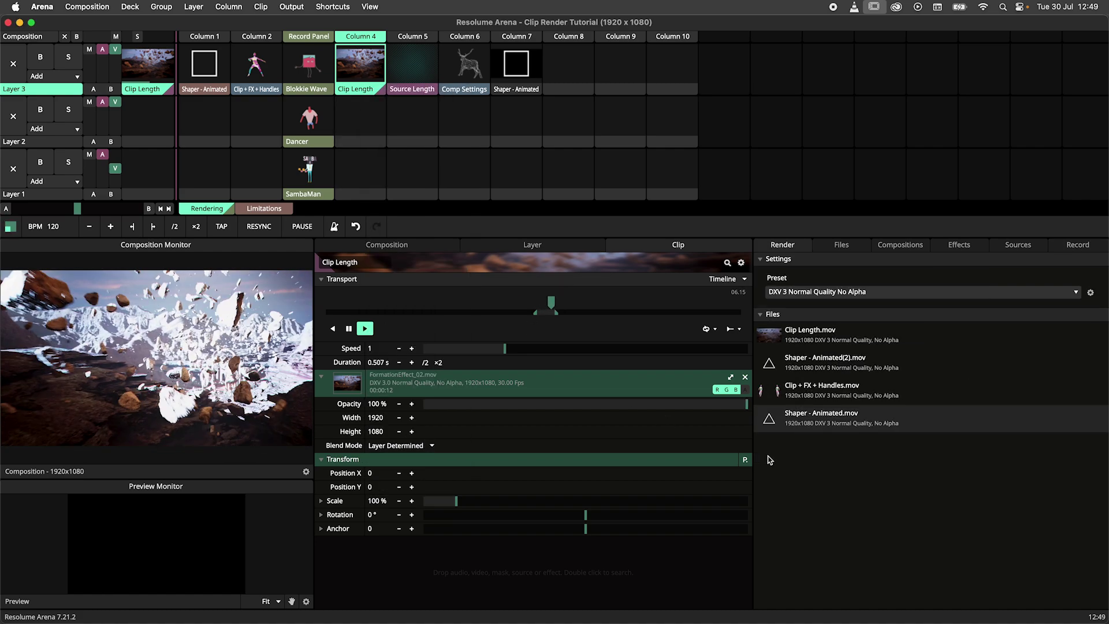
Step: Place Clip Length.mov in Column 8 and play it, then launch the Column 5 Source Length clip
{"action": "left_click_drag", "start_coordinate": [808, 334], "coordinate": [582, 74]}
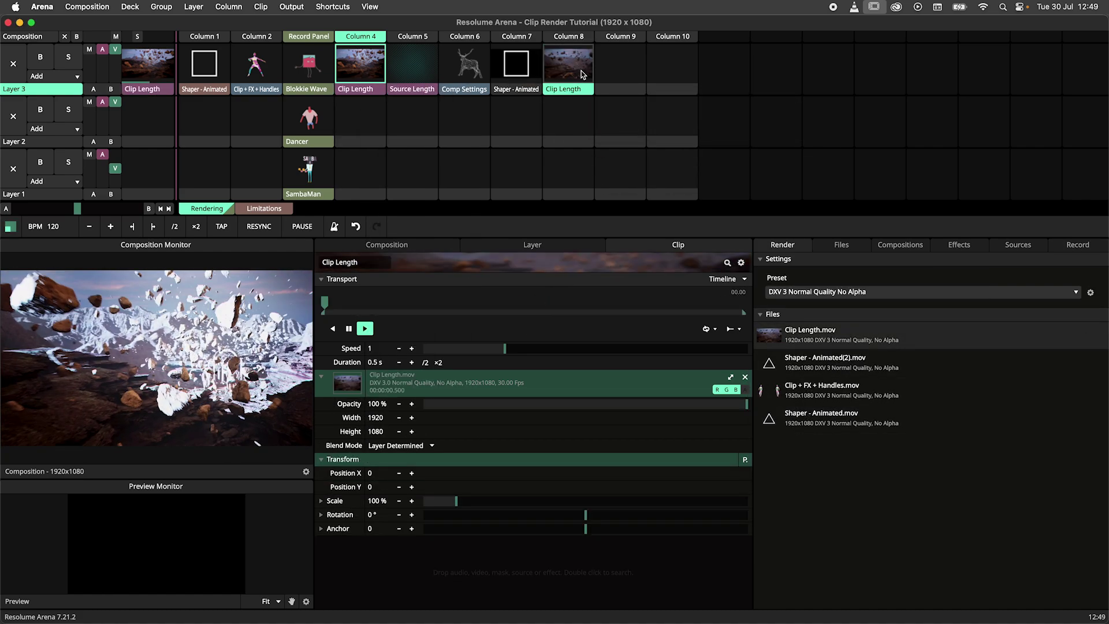
{"action": "left_click", "coordinate": [582, 74]}
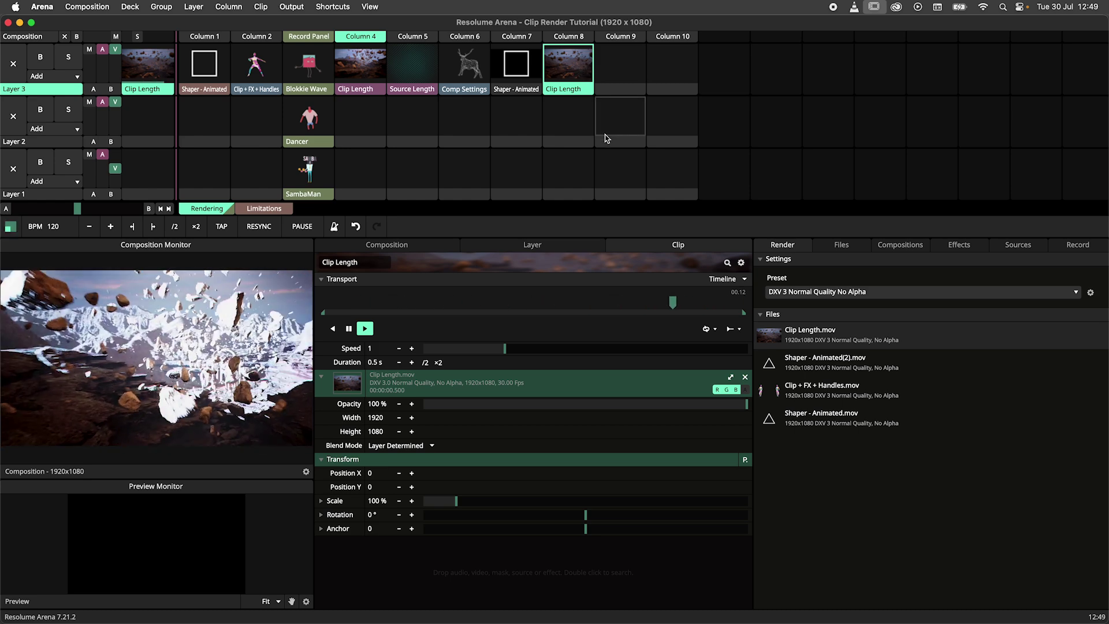
{"action": "left_click", "coordinate": [427, 90]}
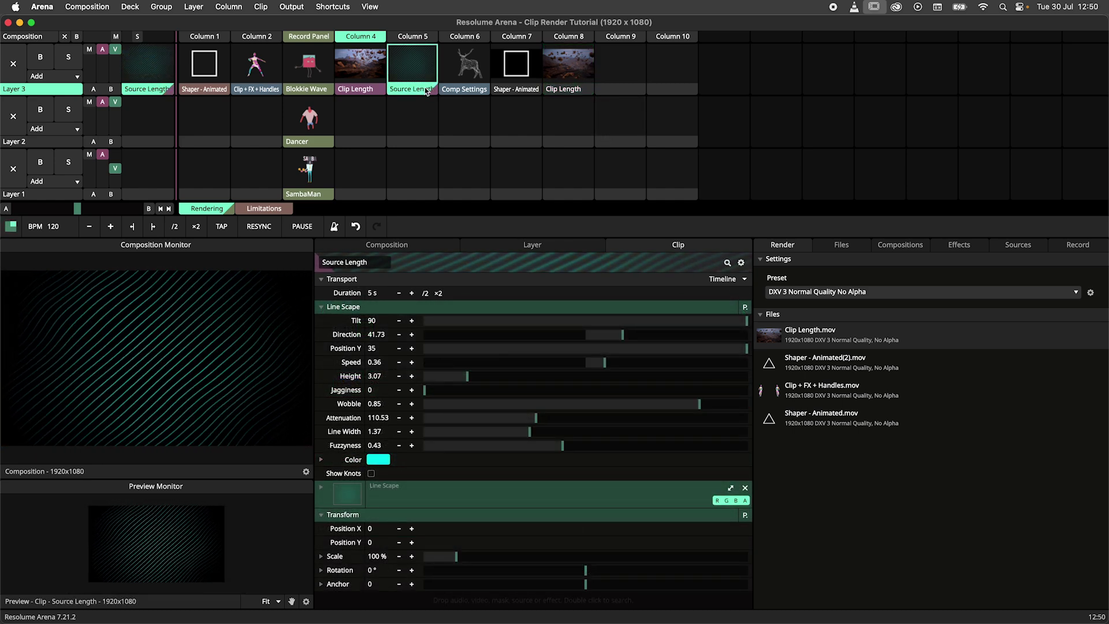
Step: Set Source Length's duration to 10 s, render it, and play Source Length.mov from Column 9
{"action": "double_click", "coordinate": [373, 294]}
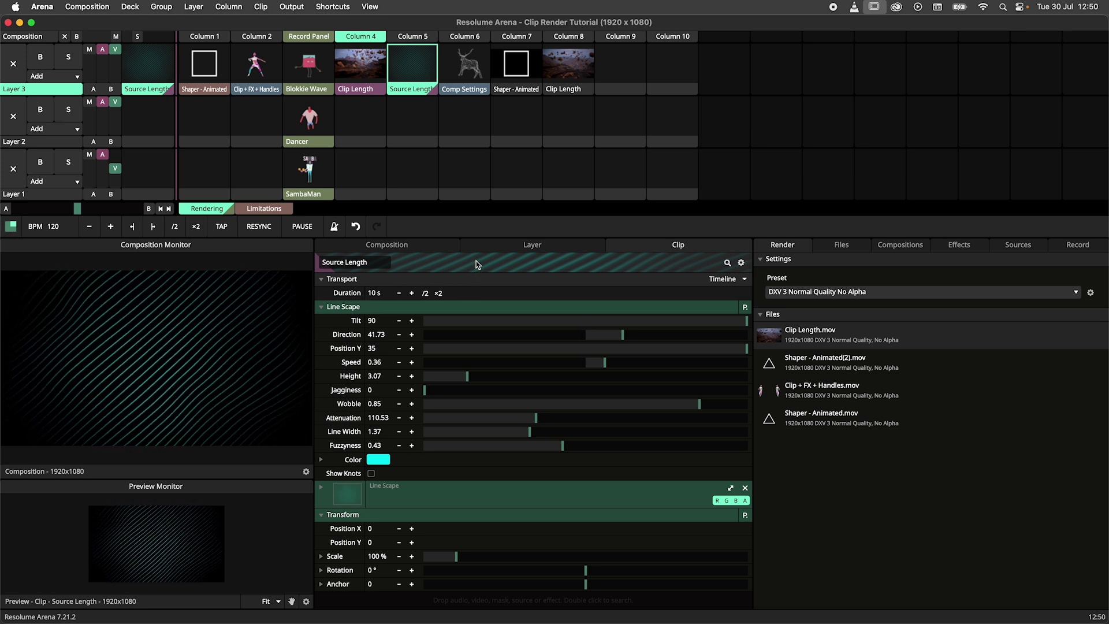
{"action": "left_click_drag", "start_coordinate": [411, 81], "coordinate": [839, 495]}
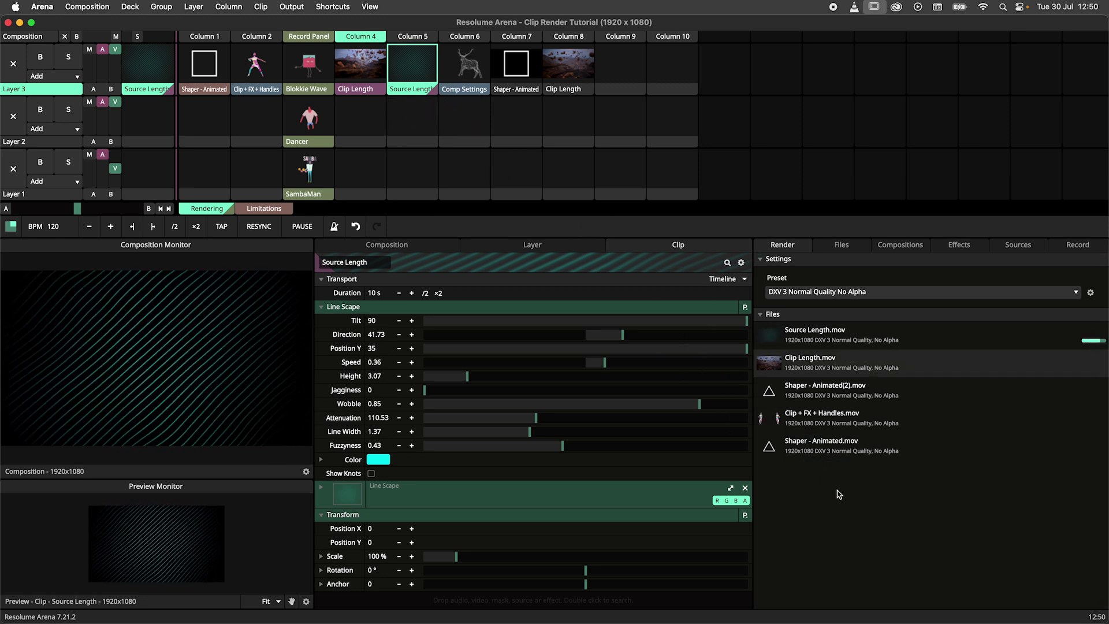
{"action": "left_click_drag", "start_coordinate": [813, 342], "coordinate": [633, 74]}
{"action": "left_click", "coordinate": [634, 73]}
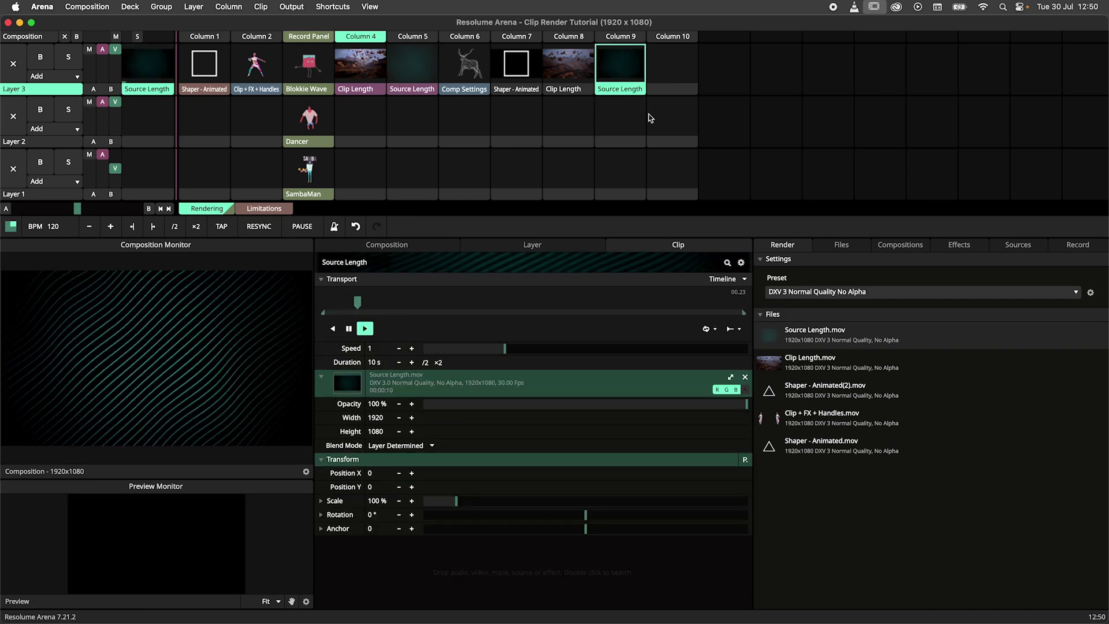
Step: Select the Blokkie Wave, Dancer and SambaMan clips in the Record Panel column and render each to a .mov
{"action": "left_click", "coordinate": [309, 36]}
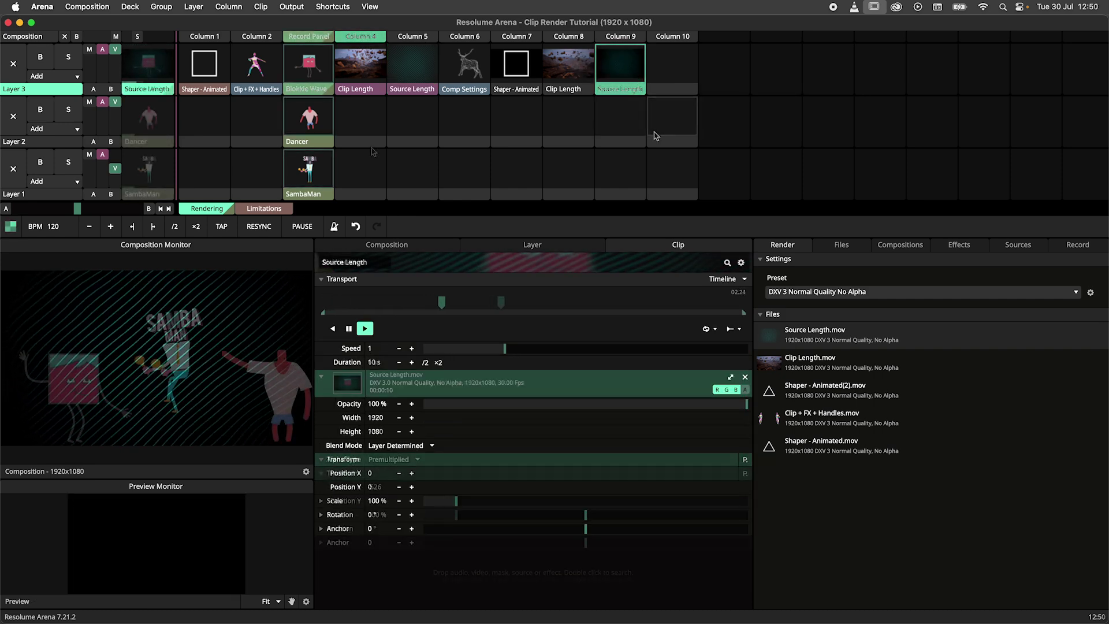
{"action": "left_click", "coordinate": [317, 146], "text": "shift"}
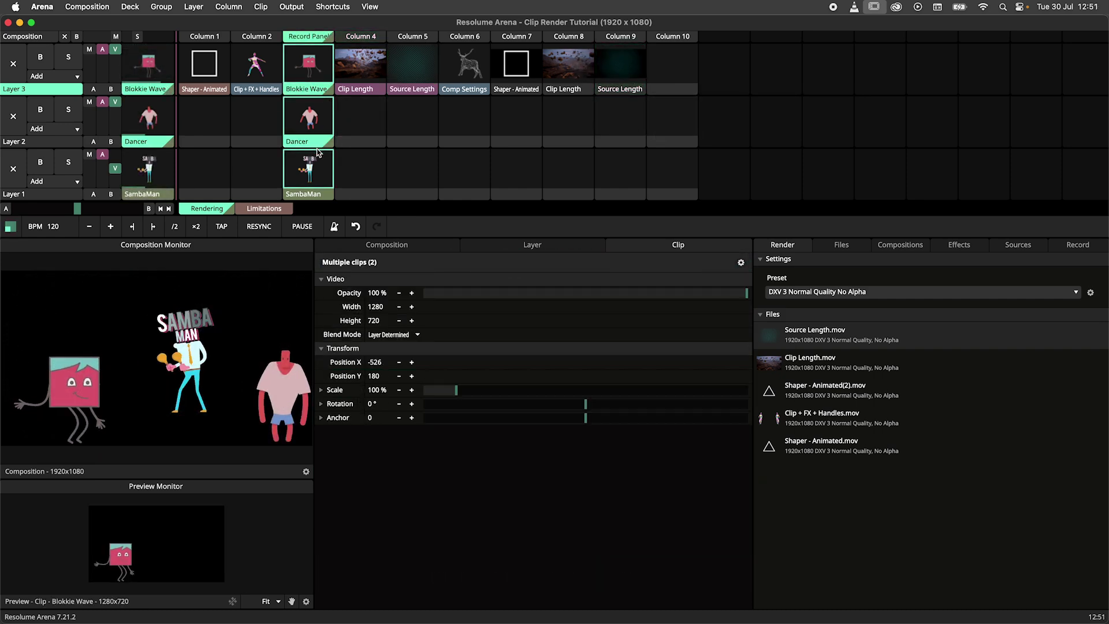
{"action": "left_click", "coordinate": [316, 195], "text": "shift"}
{"action": "right_click", "coordinate": [312, 200]}
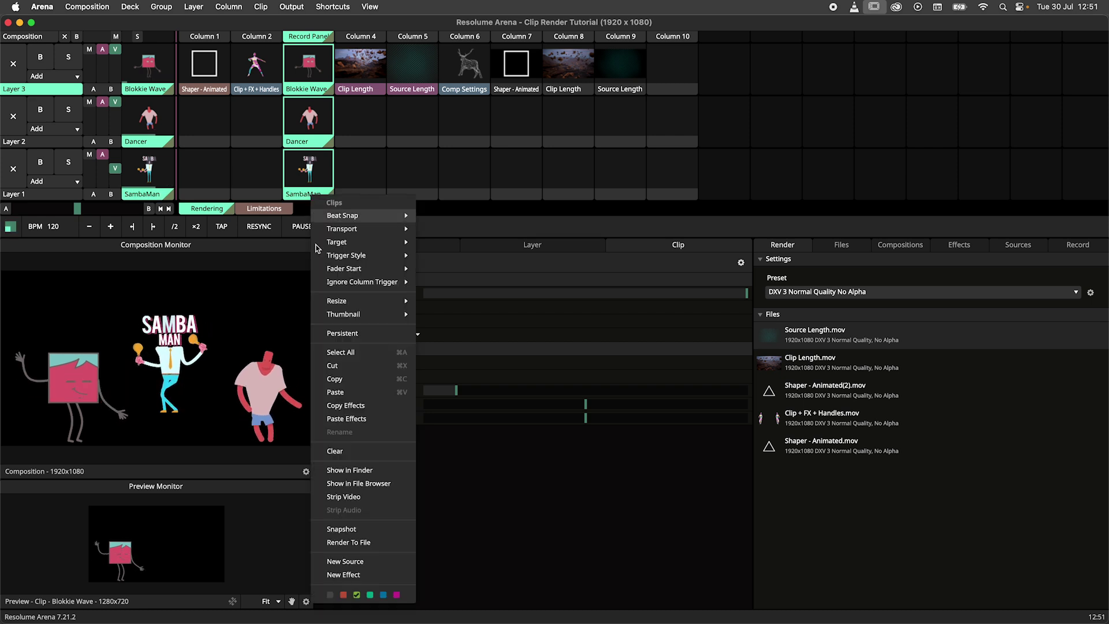
{"action": "left_click", "coordinate": [379, 543]}
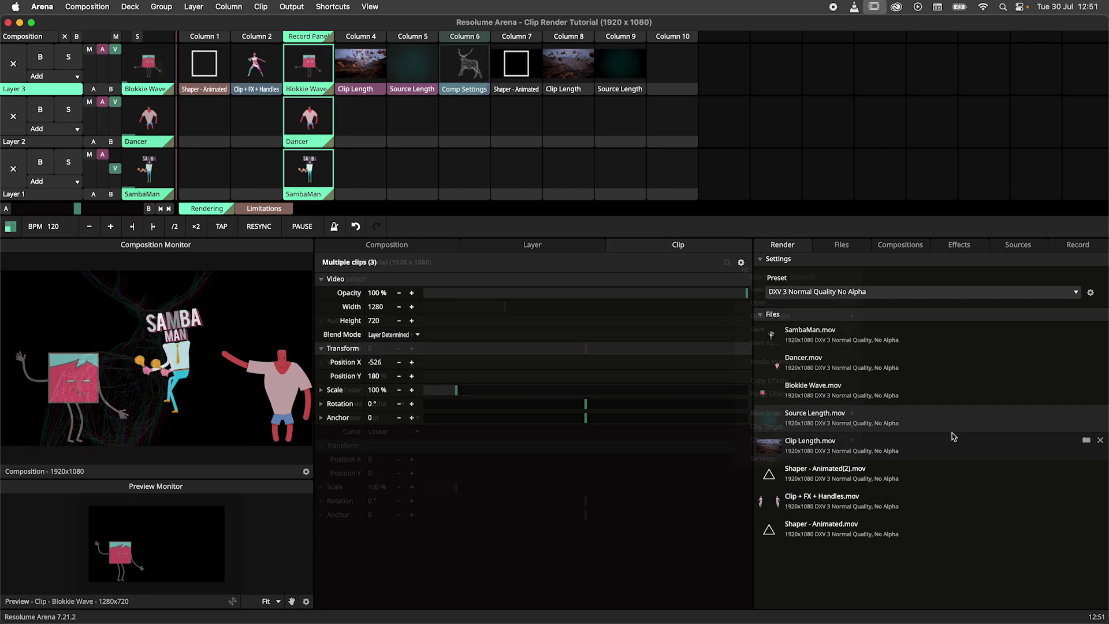
Step: Apply Composition Settings with FrameRate left on Auto, then select the Column 6 Comp Settings clip
{"action": "left_click", "coordinate": [741, 262]}
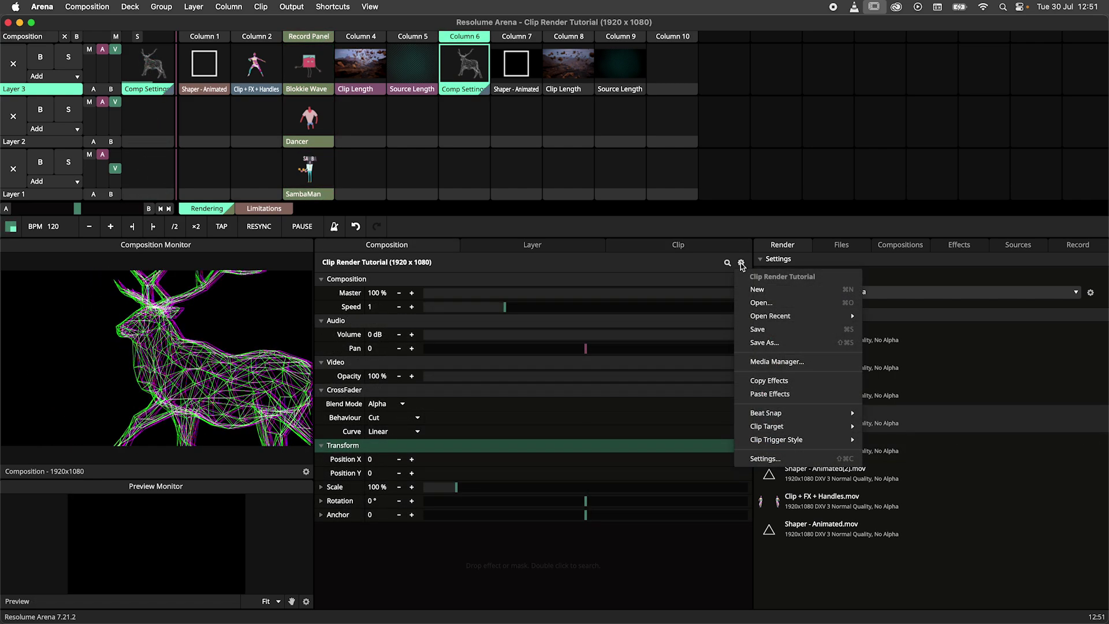
{"action": "left_click", "coordinate": [759, 459]}
{"action": "left_click", "coordinate": [629, 354]}
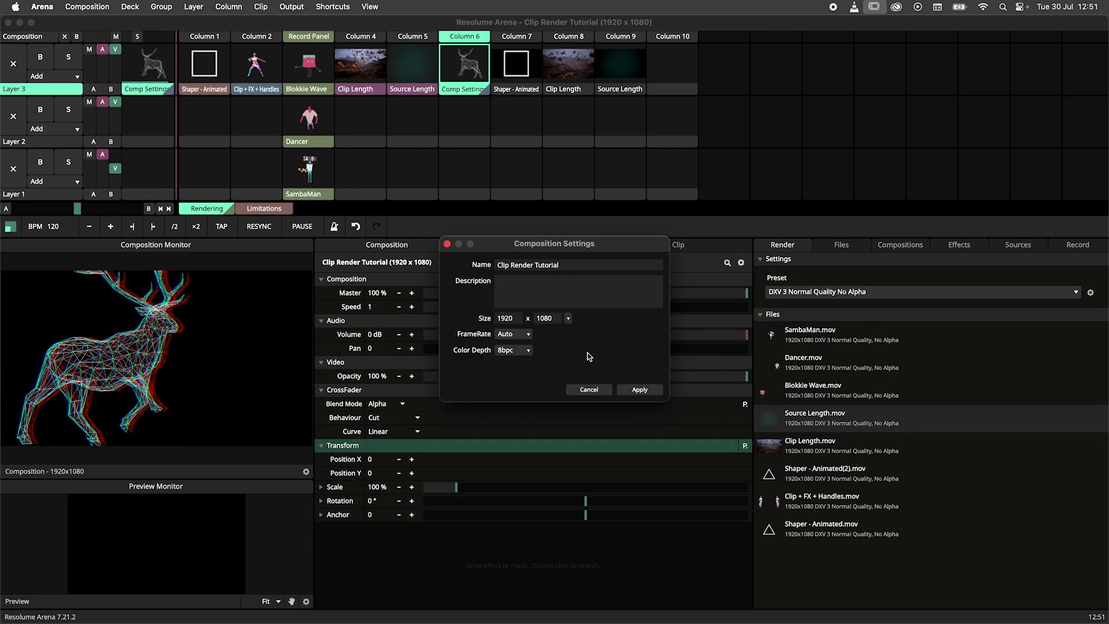
{"action": "left_click", "coordinate": [522, 335]}
{"action": "left_click", "coordinate": [565, 347]}
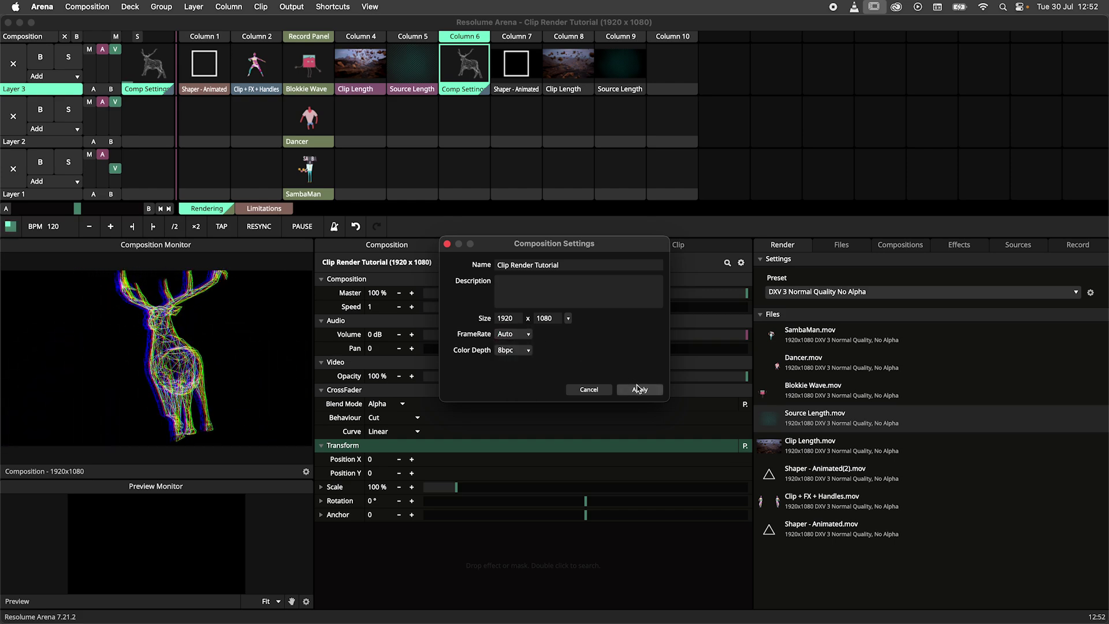
{"action": "left_click", "coordinate": [639, 389]}
{"action": "left_click", "coordinate": [469, 95]}
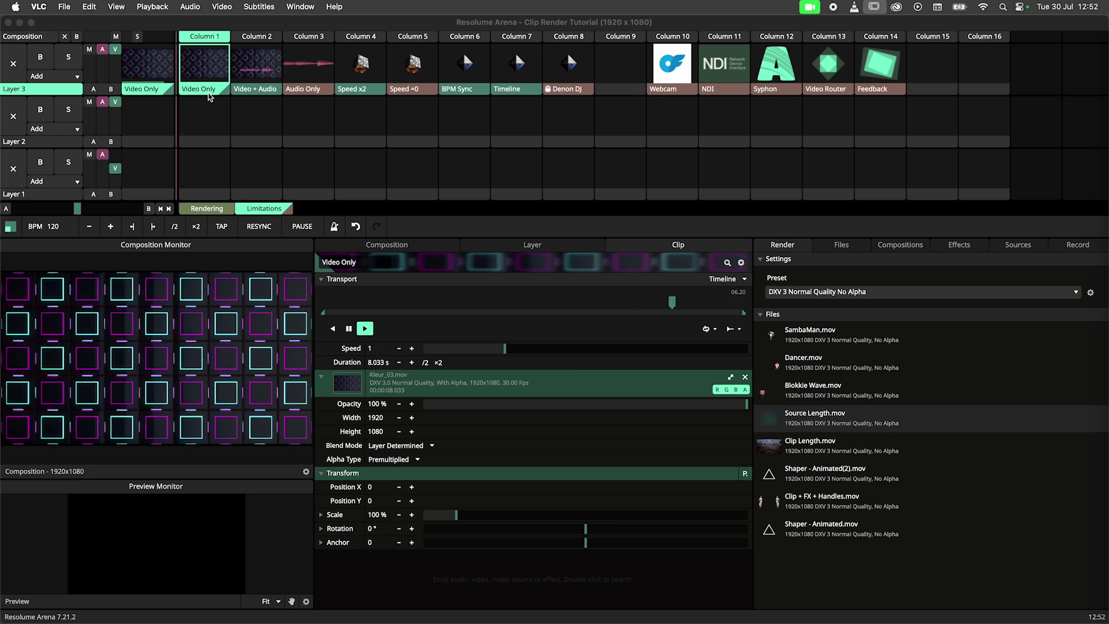
Step: Inspect the Render To File options of the Video + Audio and Audio Only clips
{"action": "left_click", "coordinate": [258, 75]}
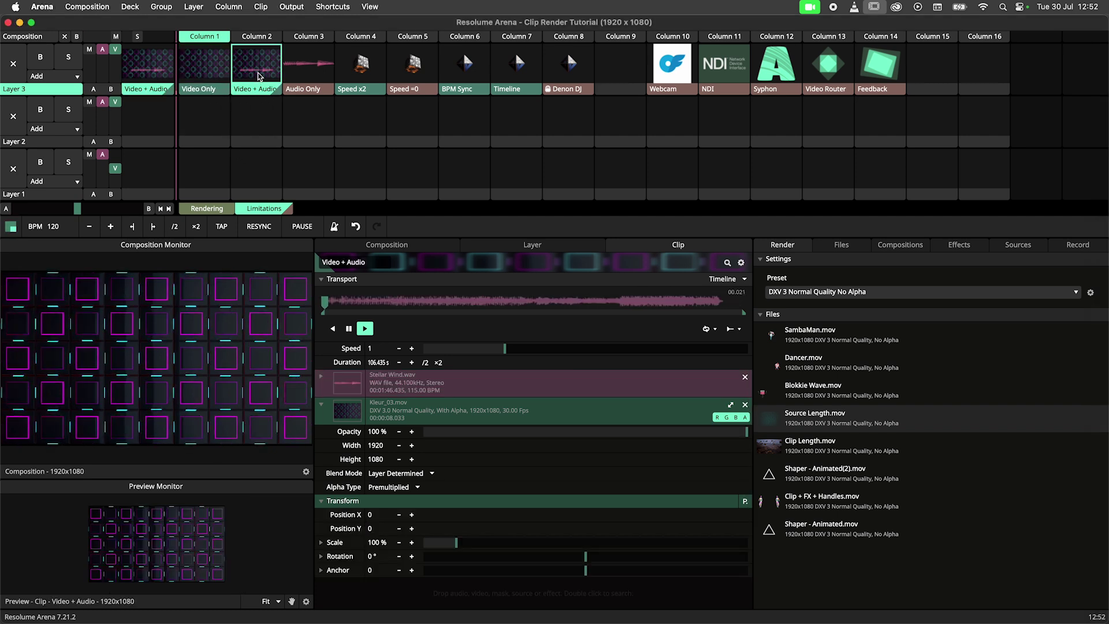
{"action": "right_click", "coordinate": [258, 94]}
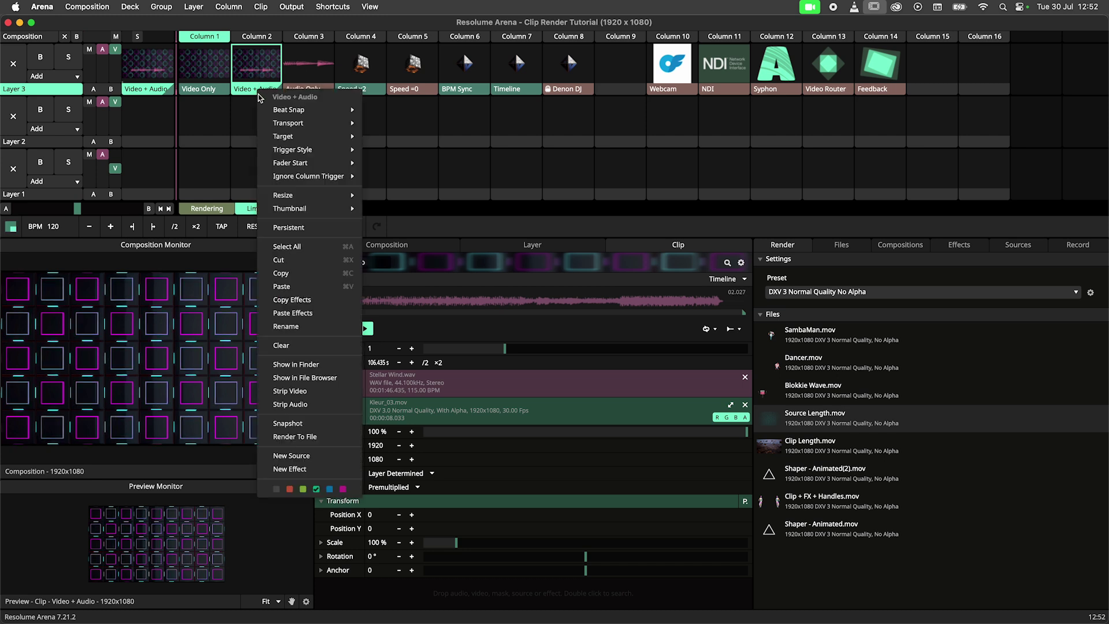
{"action": "left_click", "coordinate": [296, 88]}
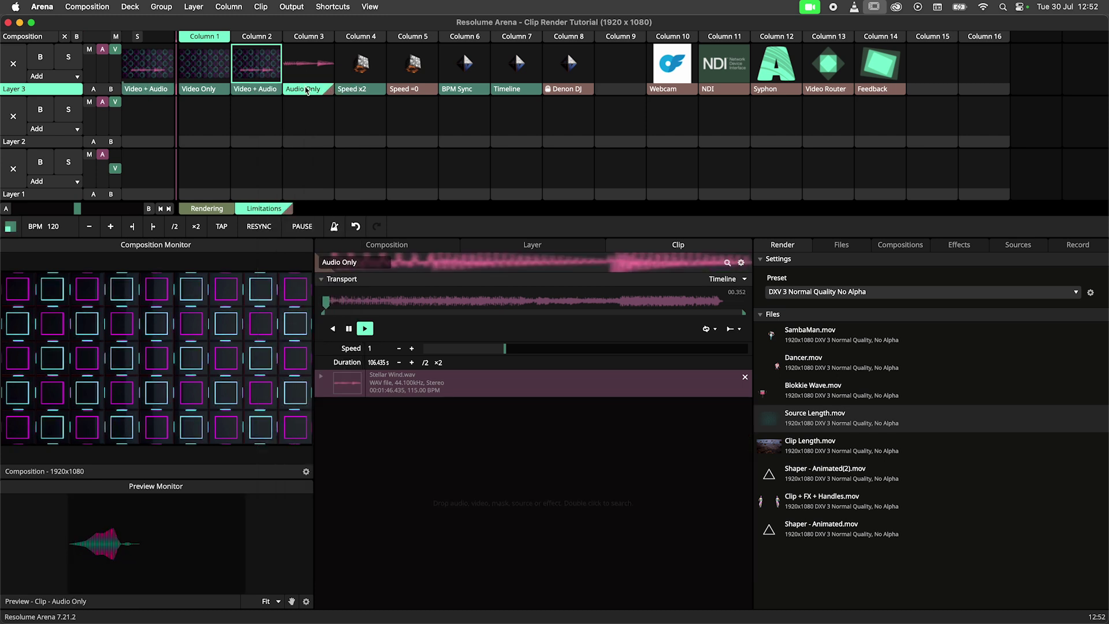
{"action": "right_click", "coordinate": [306, 89]}
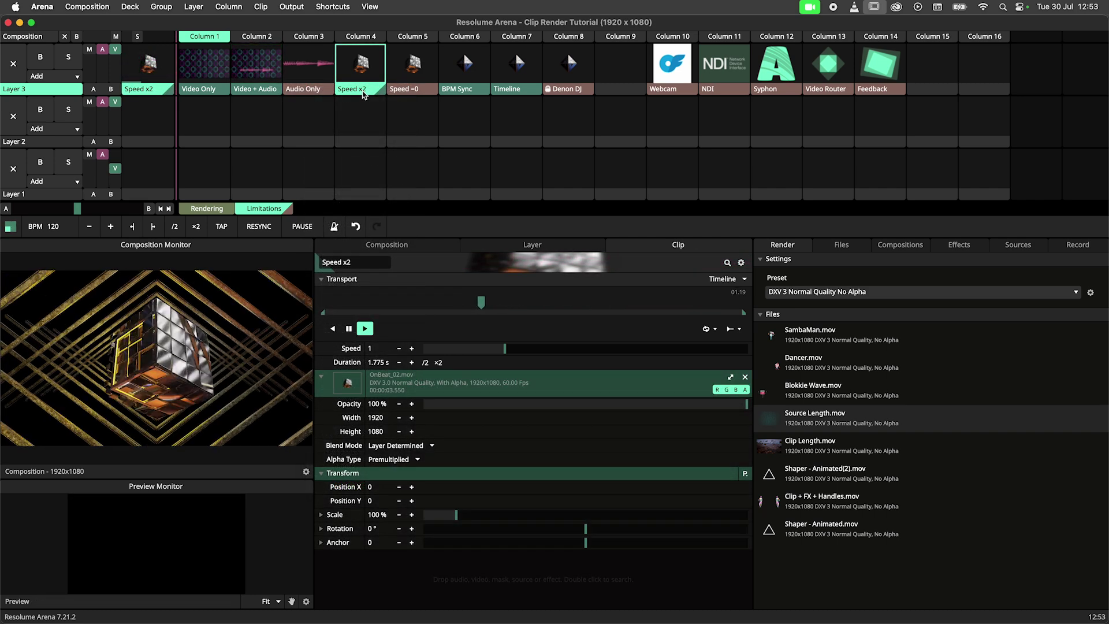
Step: Render Speed x2 to Speed x2.mov, load it into Layer 2 Column 4, and play it
{"action": "left_click_drag", "start_coordinate": [365, 92], "coordinate": [895, 592]}
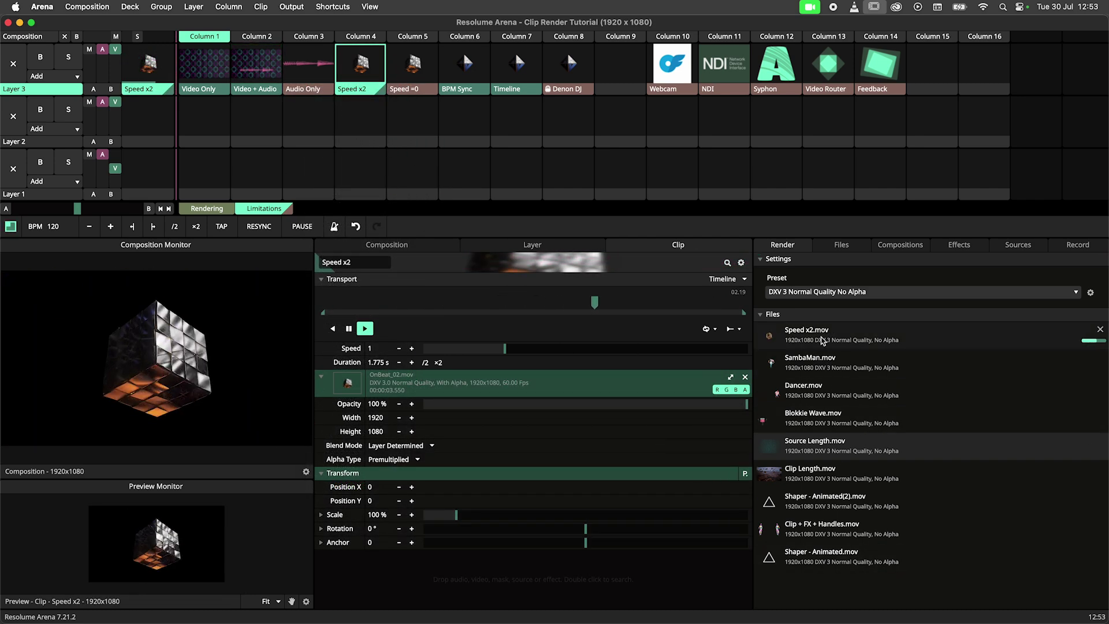
{"action": "left_click_drag", "start_coordinate": [822, 342], "coordinate": [361, 119]}
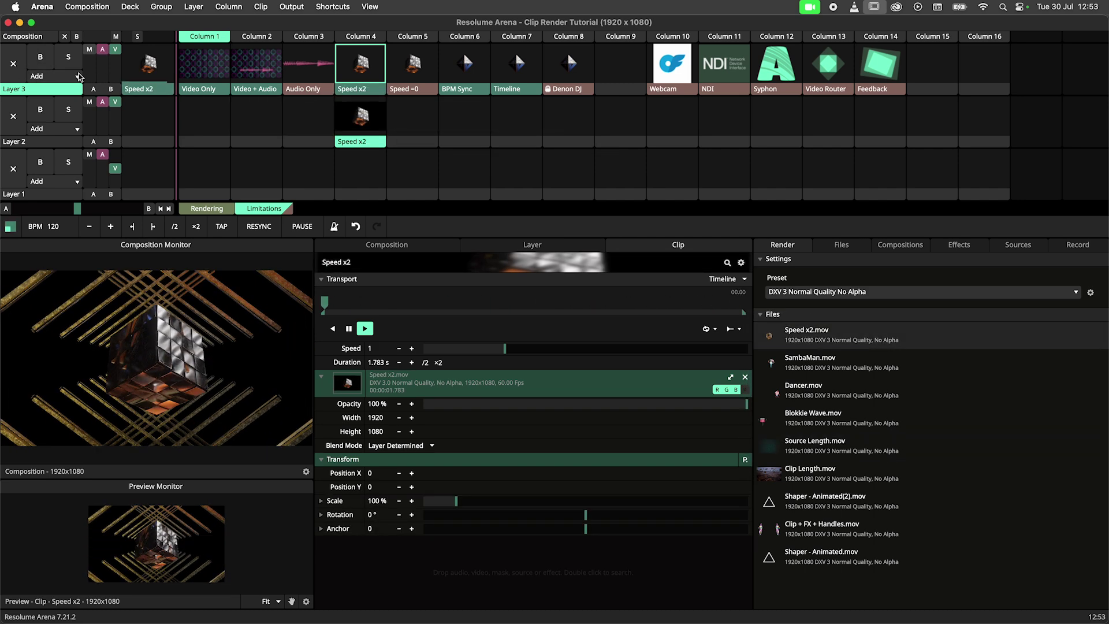
{"action": "left_click", "coordinate": [13, 64]}
{"action": "left_click", "coordinate": [350, 122]}
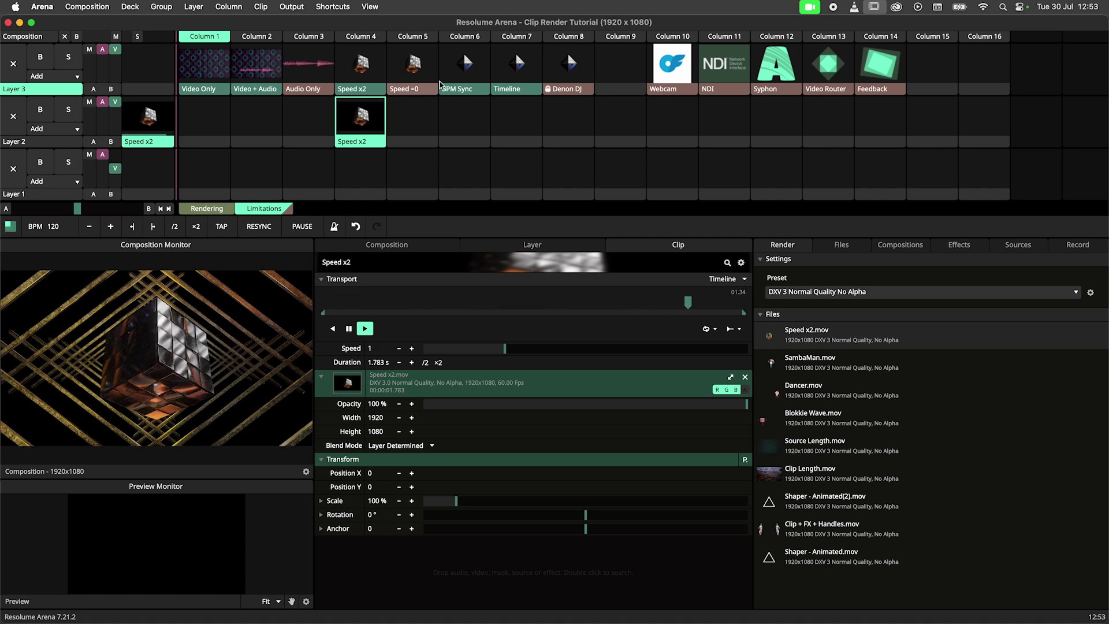
{"action": "left_click", "coordinate": [466, 70]}
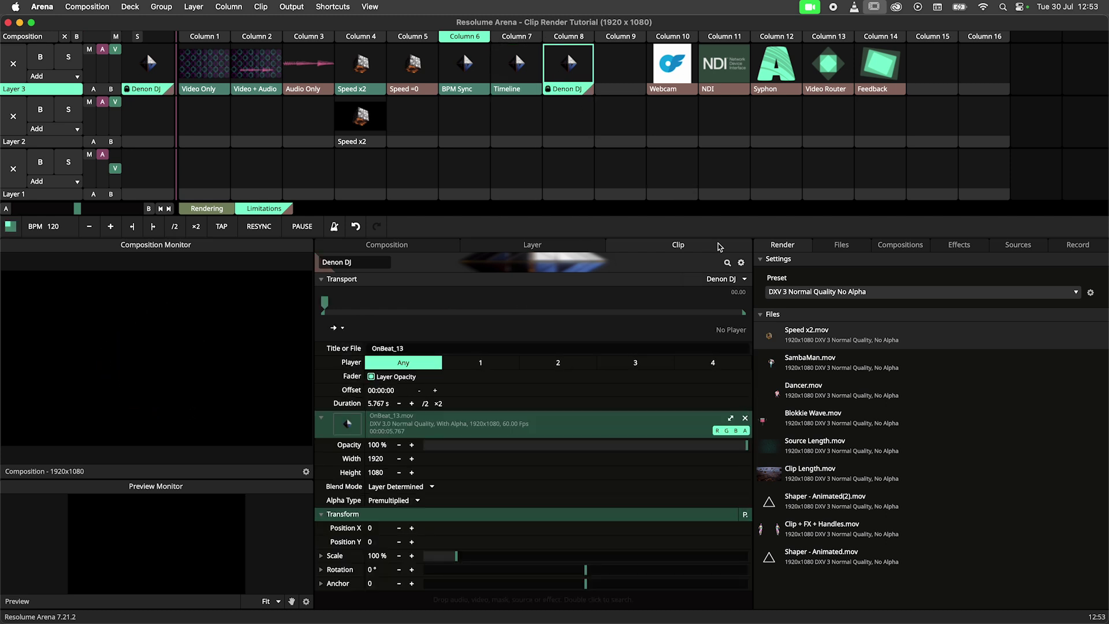
Step: Confirm Render To File is disabled for the Denon DJ clip, then try the Webcam and NDI sources
{"action": "right_click", "coordinate": [569, 64]}
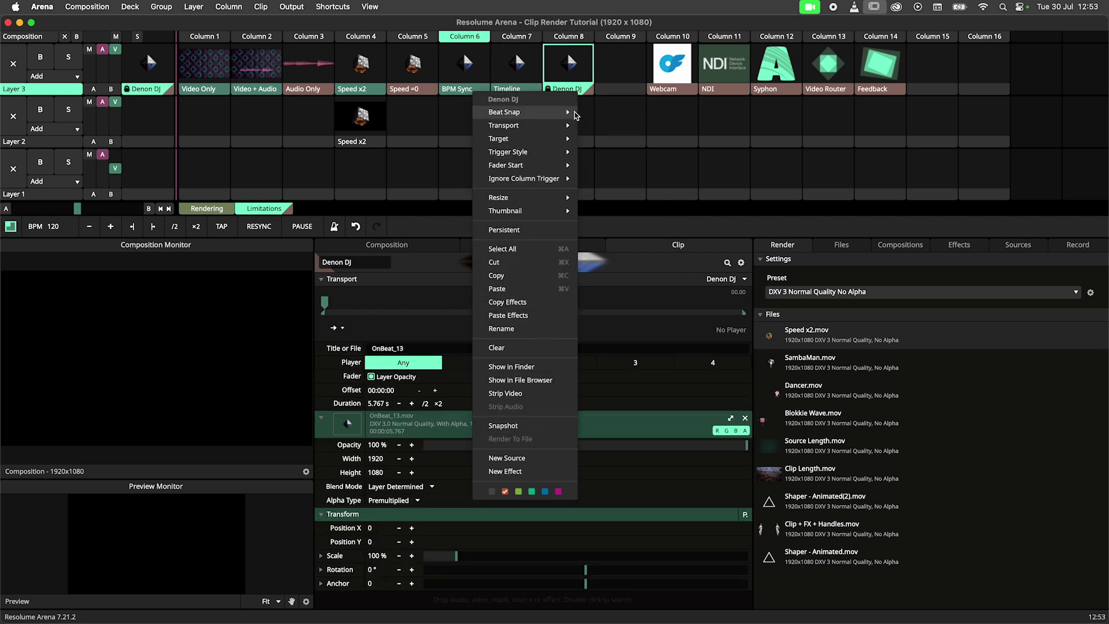
{"action": "left_click", "coordinate": [575, 94]}
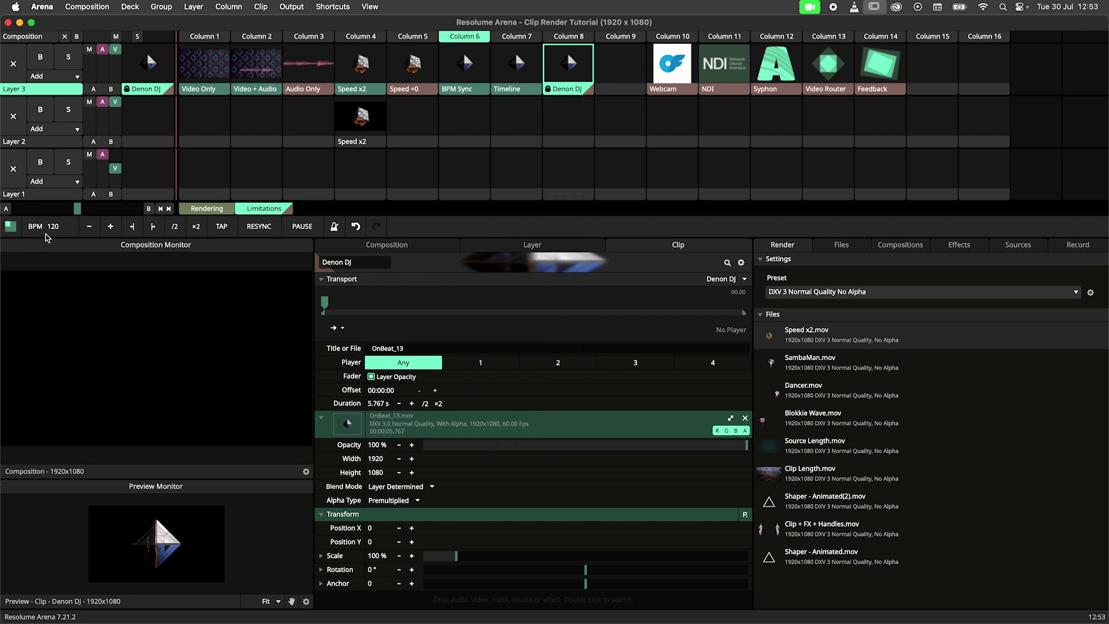
{"action": "left_click", "coordinate": [668, 74]}
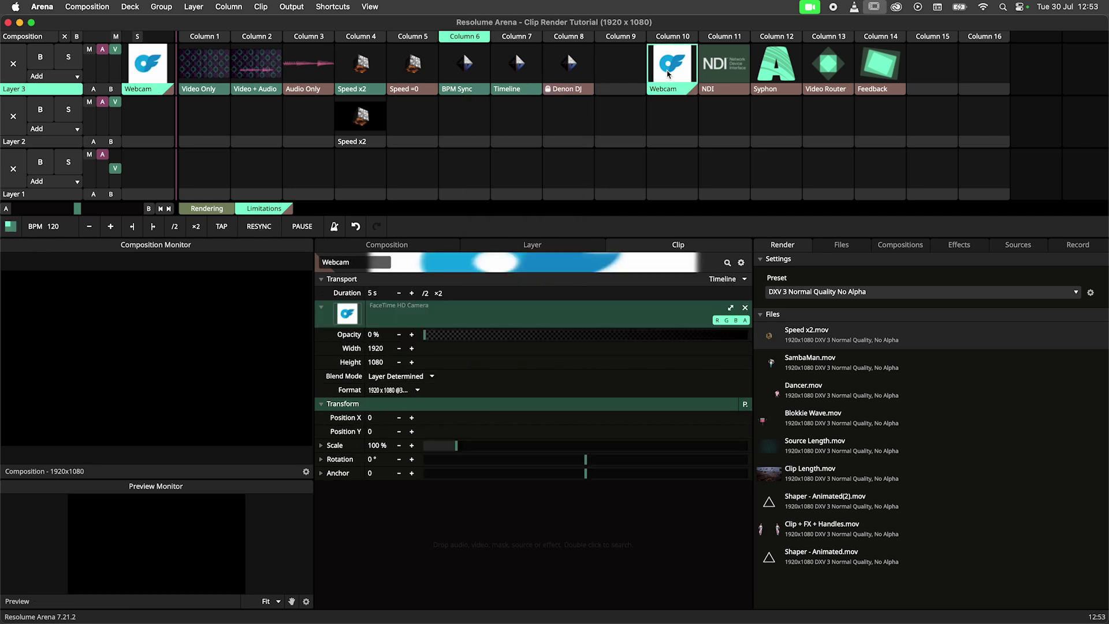
{"action": "left_click", "coordinate": [719, 81]}
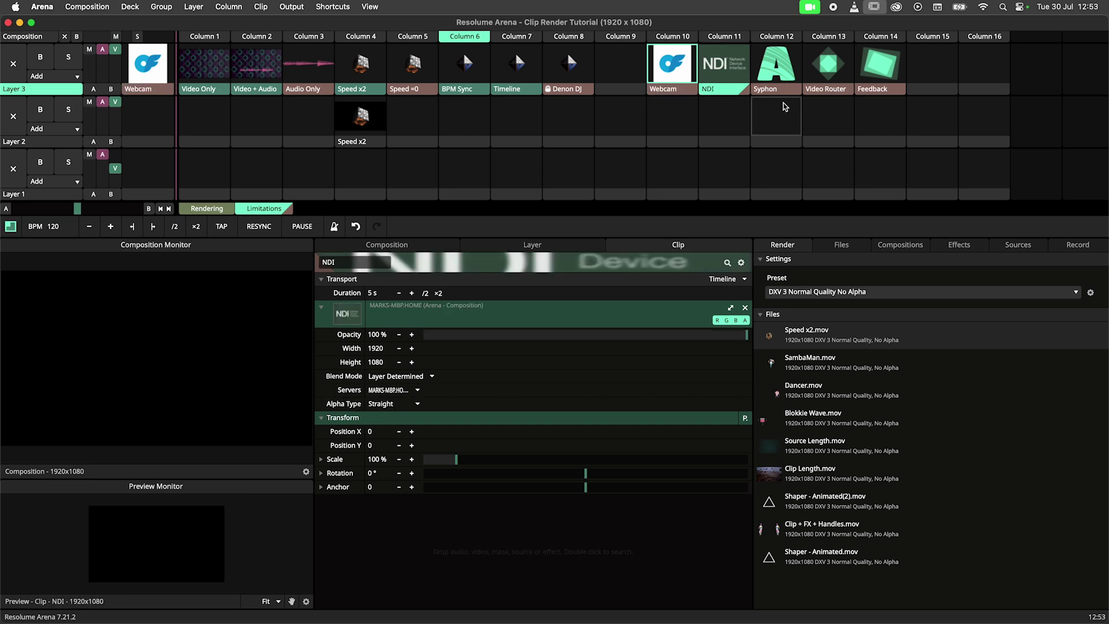
Step: Launch the Syphon, Video Router and Feedback clips, leaving Video Router playing in Layer 3
{"action": "left_click", "coordinate": [780, 87]}
{"action": "left_click", "coordinate": [828, 75]}
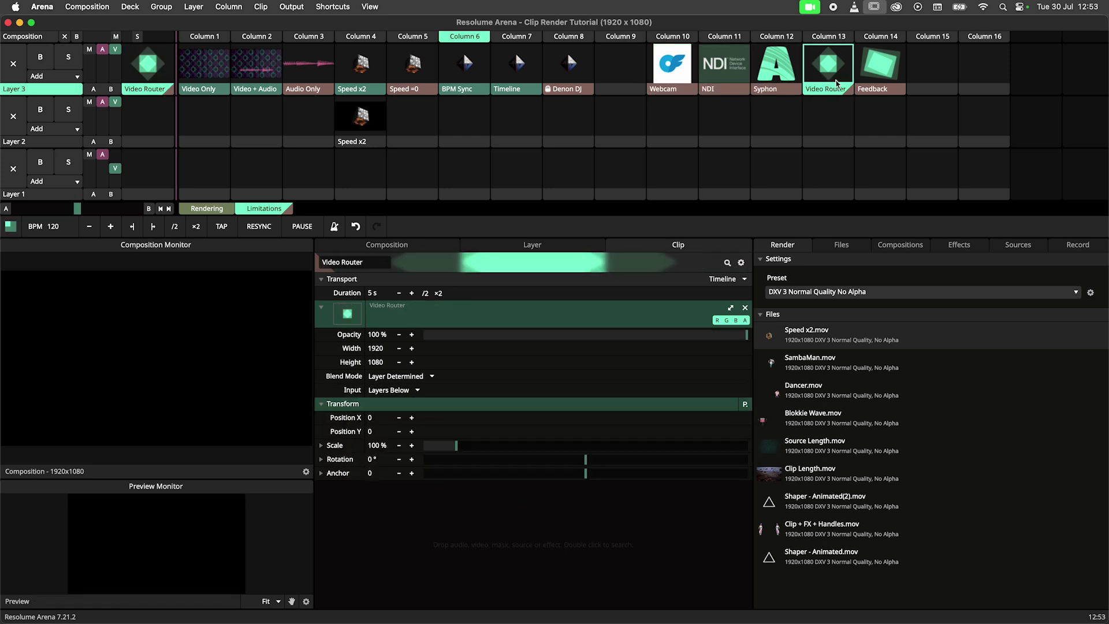
{"action": "left_click", "coordinate": [874, 82]}
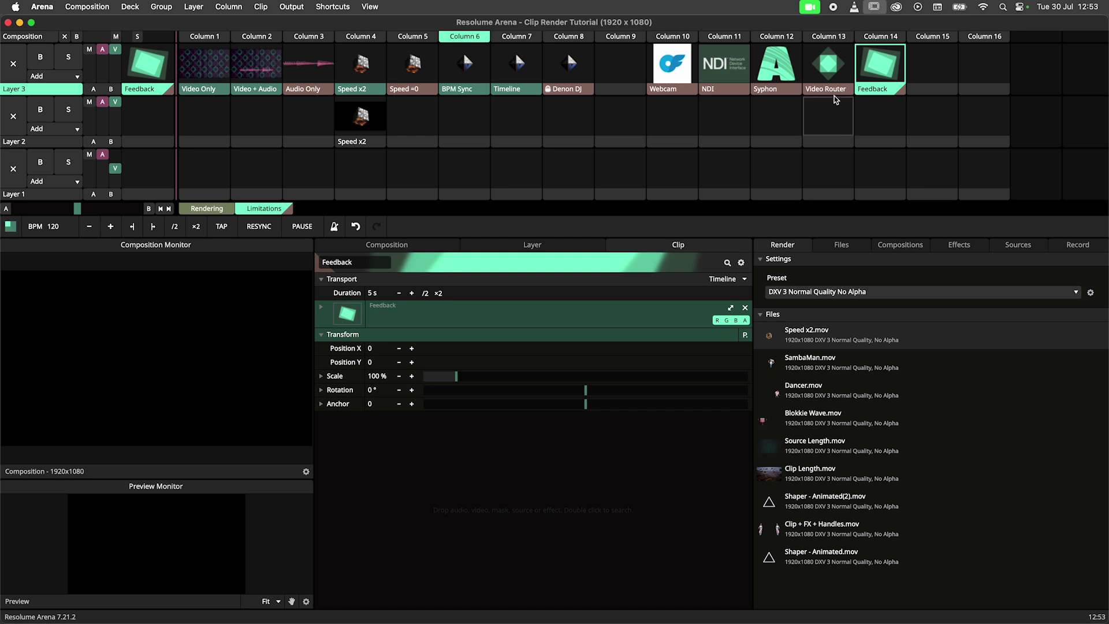
{"action": "left_click", "coordinate": [832, 77]}
{"action": "left_click", "coordinate": [870, 76]}
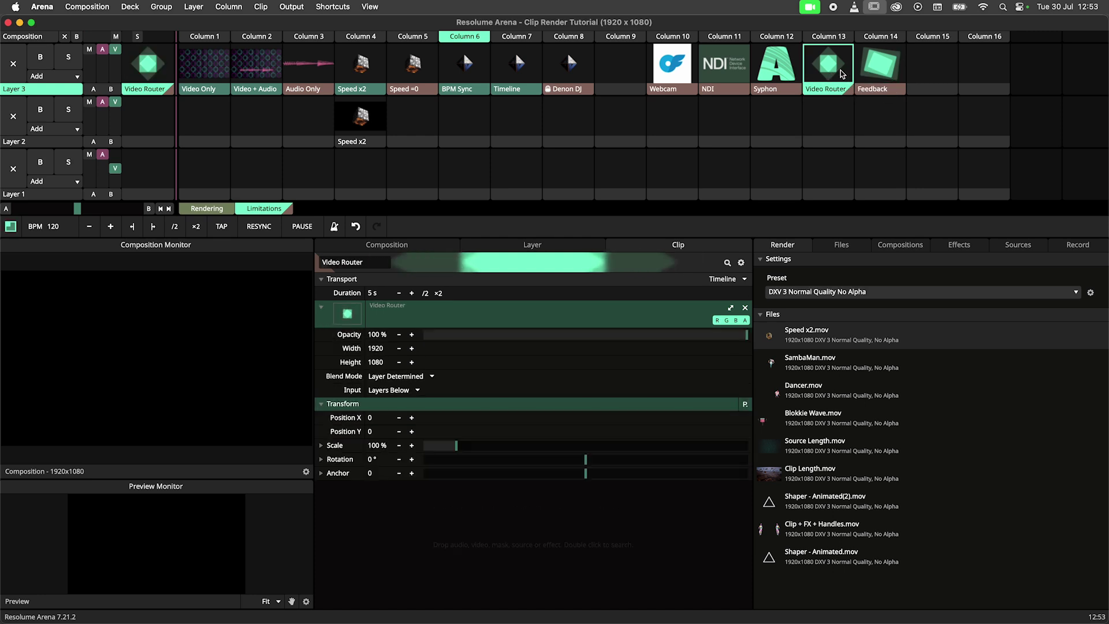
{"action": "left_click", "coordinate": [43, 6]}
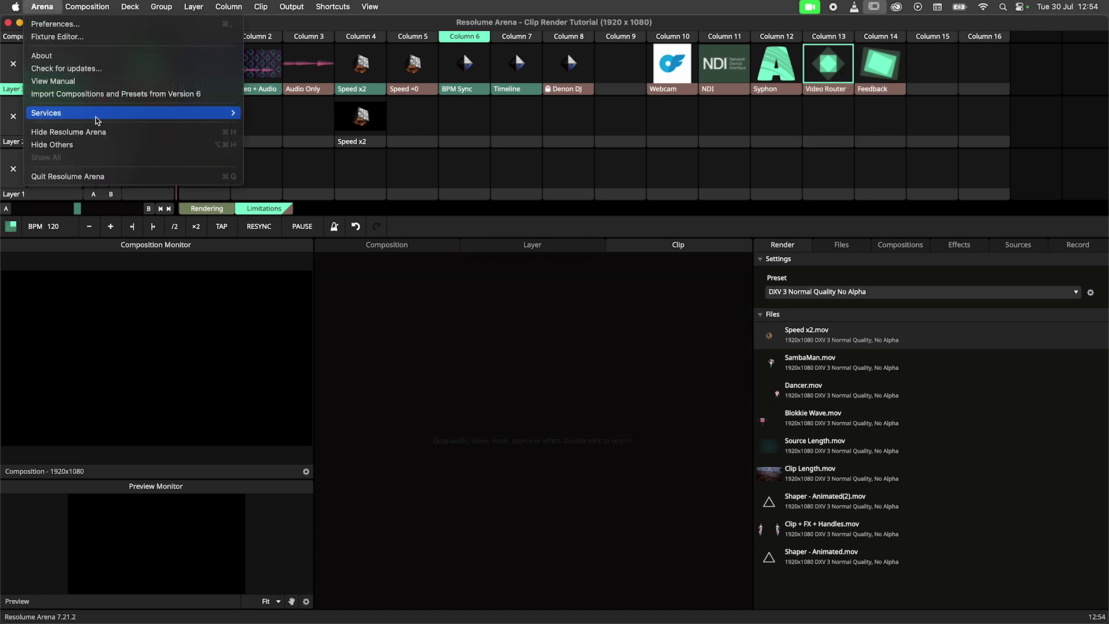
{"action": "left_click", "coordinate": [110, 23]}
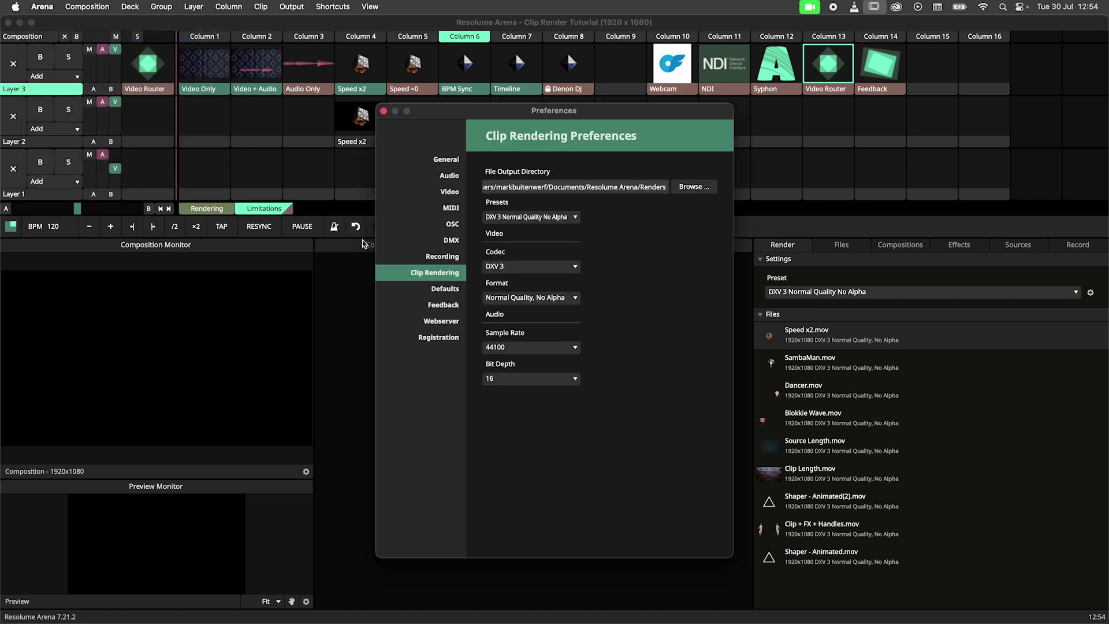
{"action": "left_click", "coordinate": [384, 111]}
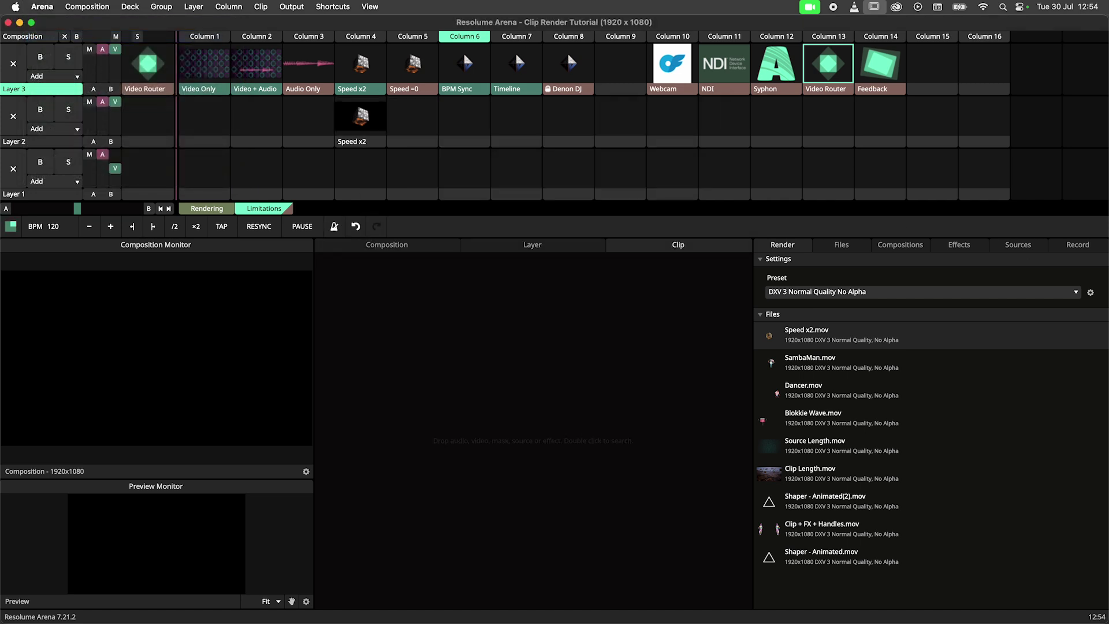
{"action": "left_click", "coordinate": [1091, 293]}
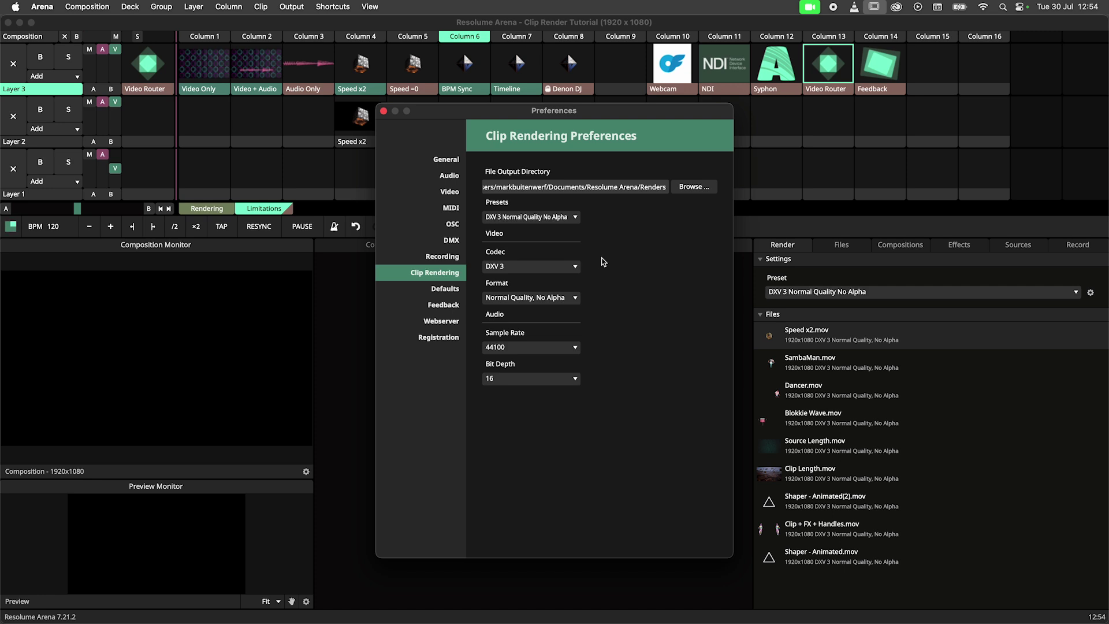
{"action": "left_click", "coordinate": [685, 187]}
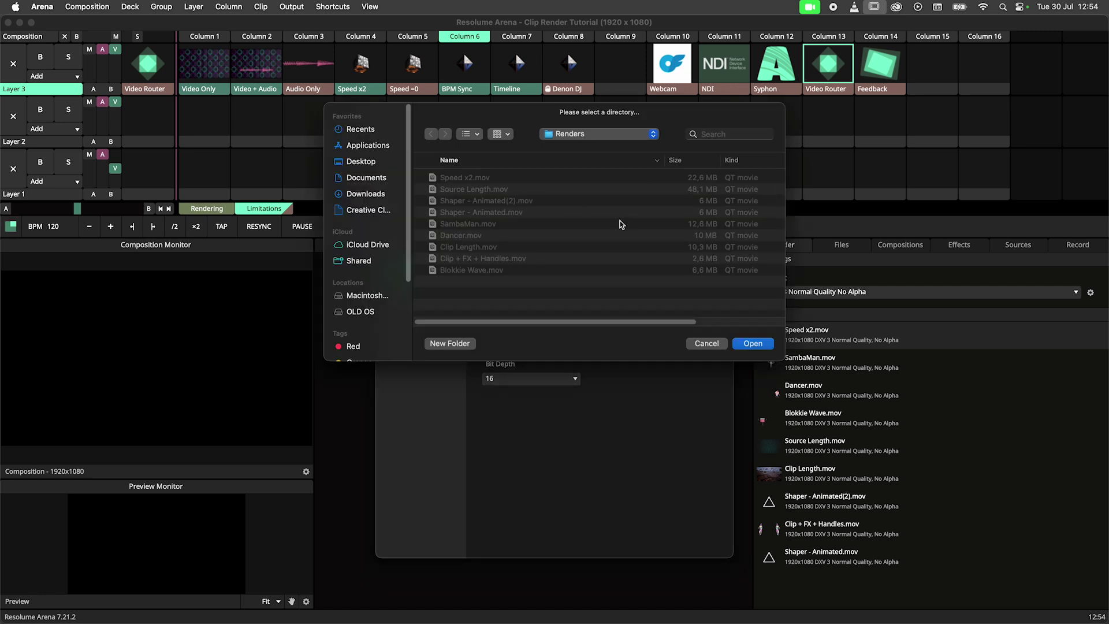
{"action": "left_click", "coordinate": [698, 343]}
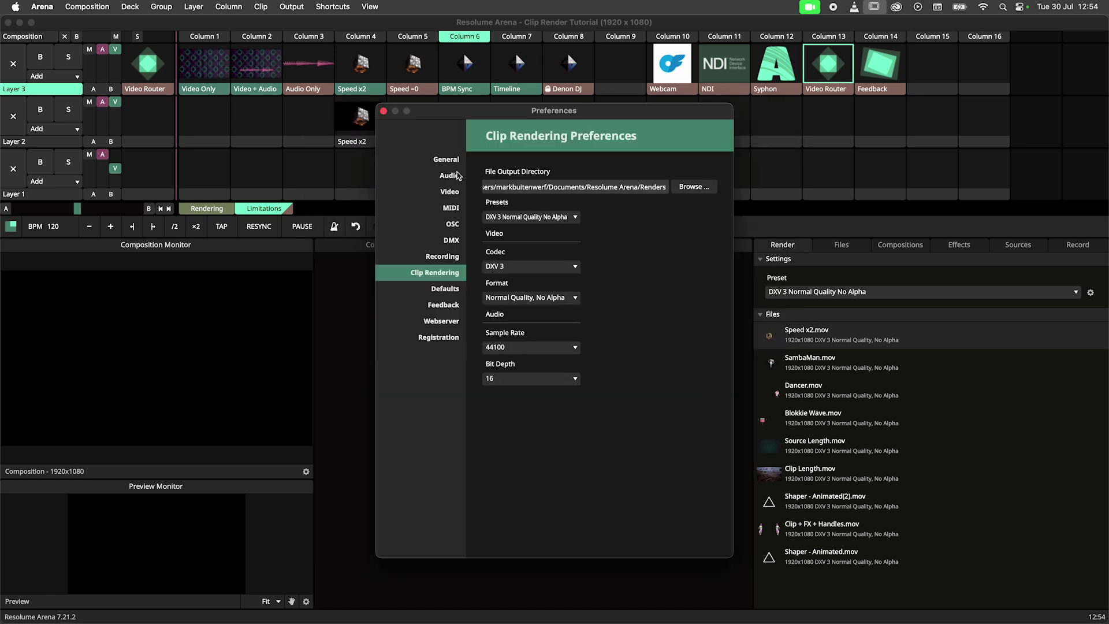
{"action": "left_click", "coordinate": [381, 108]}
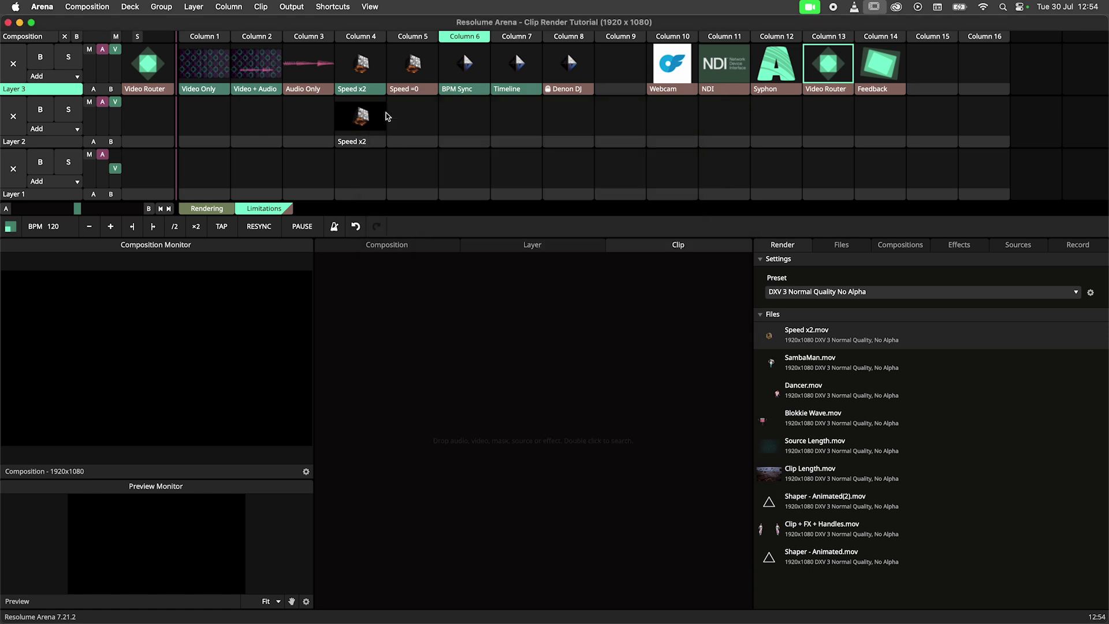
Step: Show Arena's Renders folder in the Files panel, listing the nine rendered DXV 3 .mov files
{"action": "left_click", "coordinate": [831, 246]}
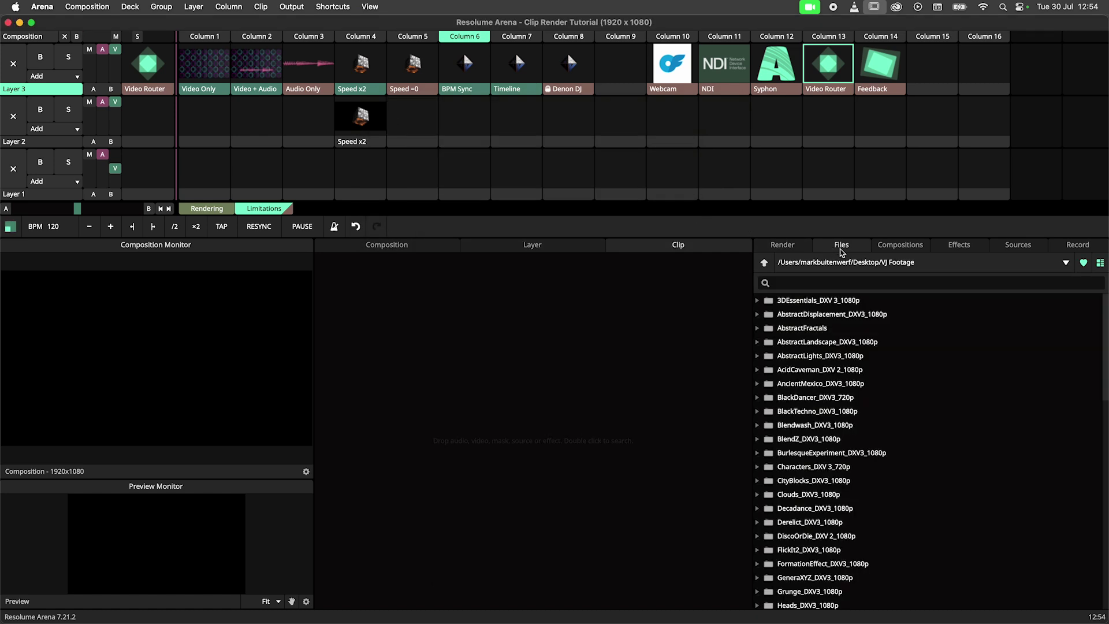
{"action": "left_click", "coordinate": [1022, 266]}
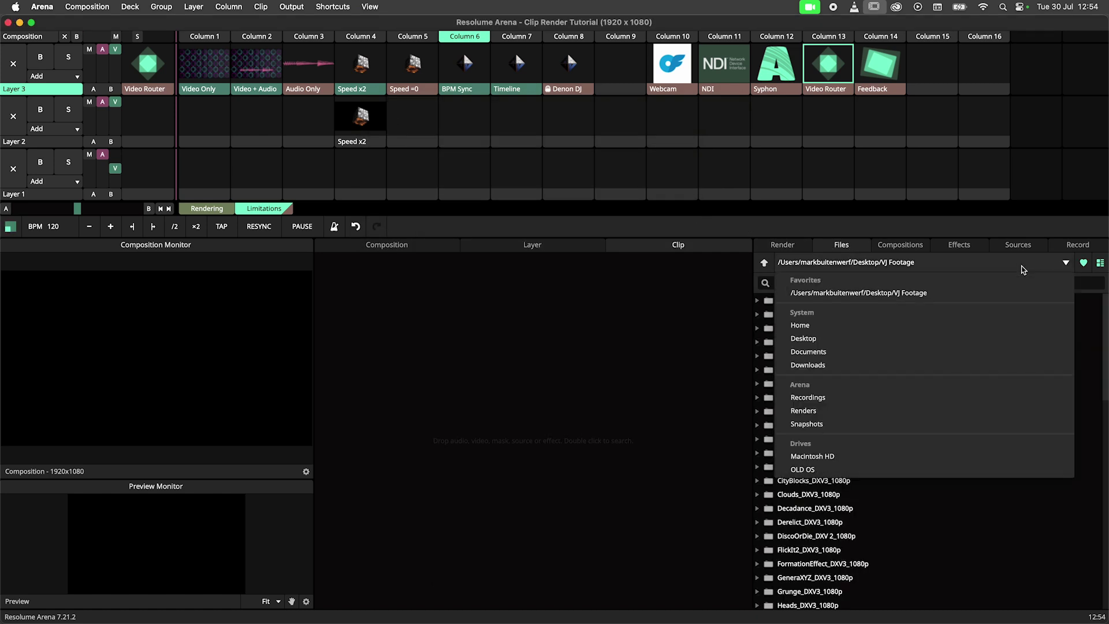
{"action": "left_click", "coordinate": [829, 413]}
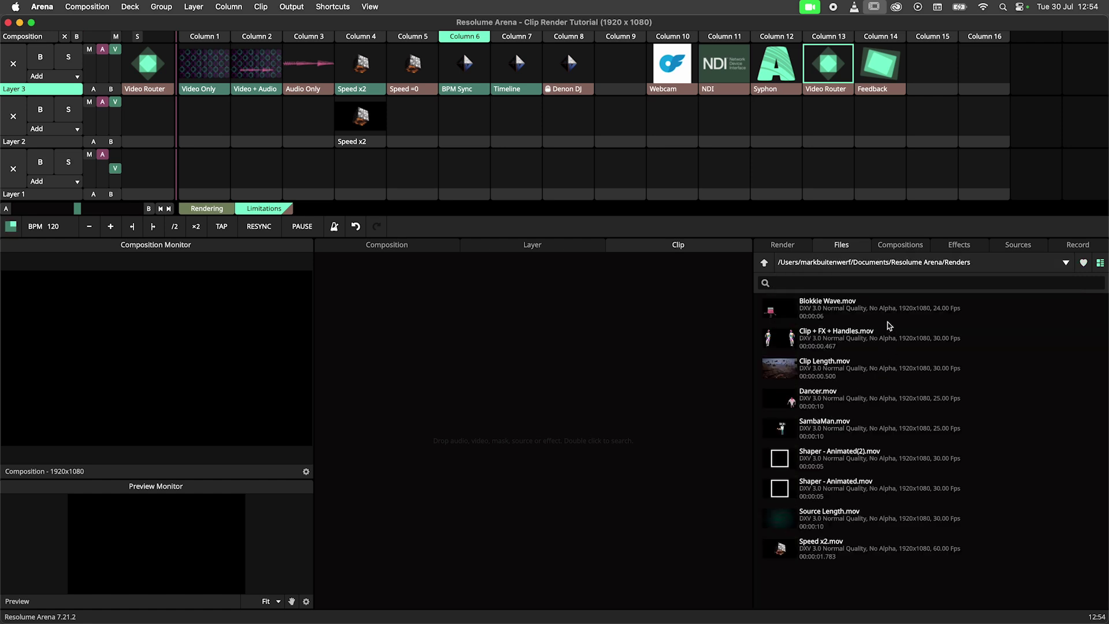